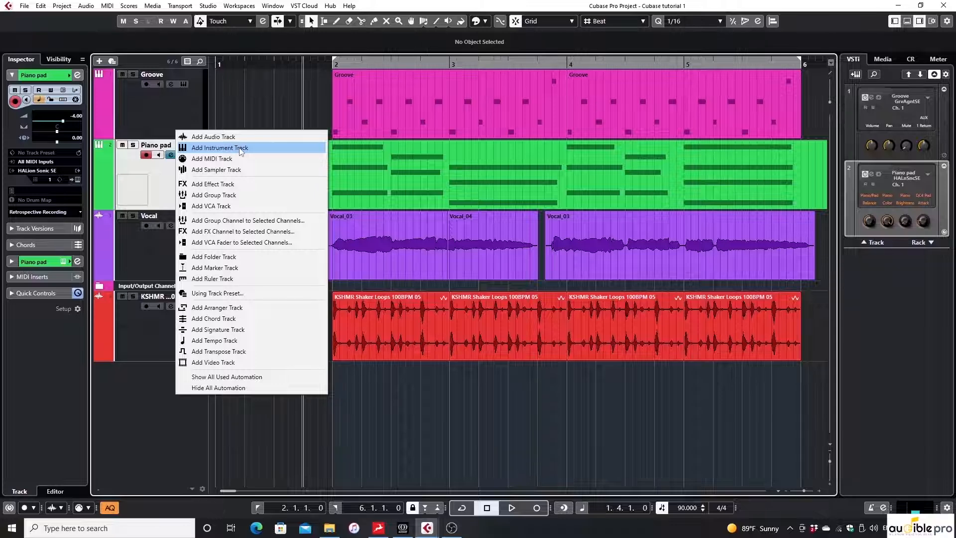
Add a HALion Sonic SE instrument track with Stereo Out below the Piano pad track and load the Warm Strings & Pad preset.
{"action": "left_click", "coordinate": [172, 379]}
{"action": "right_click", "coordinate": [172, 378]}
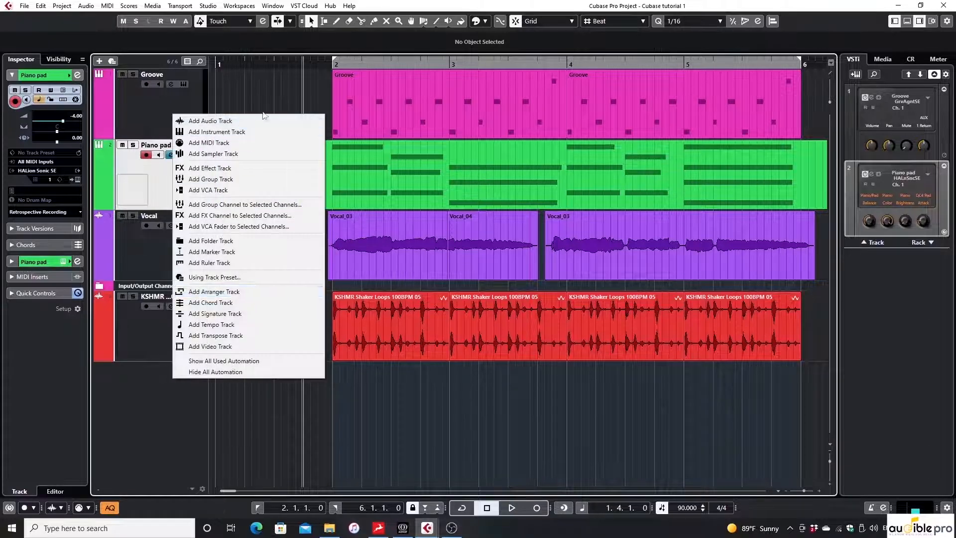
{"action": "left_click", "coordinate": [258, 131]}
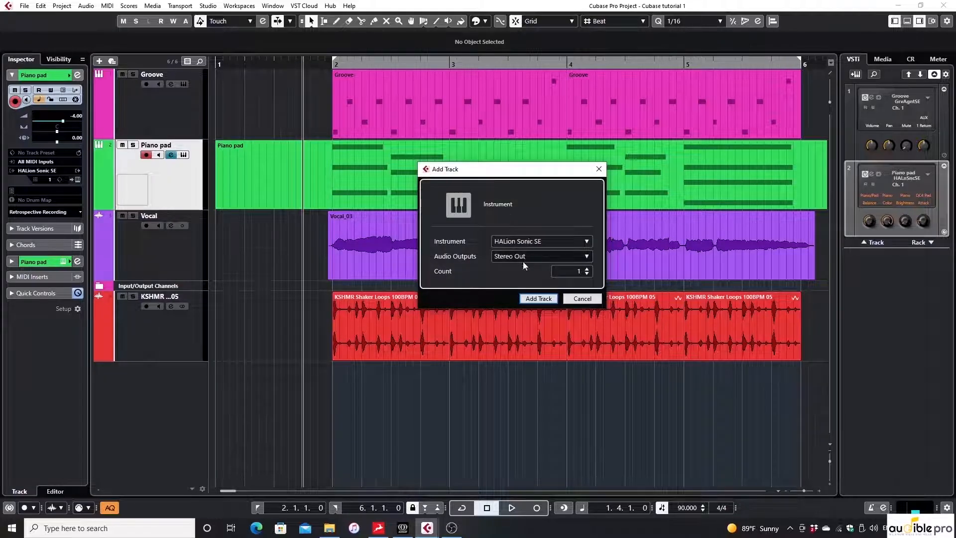
{"action": "left_click", "coordinate": [538, 298]}
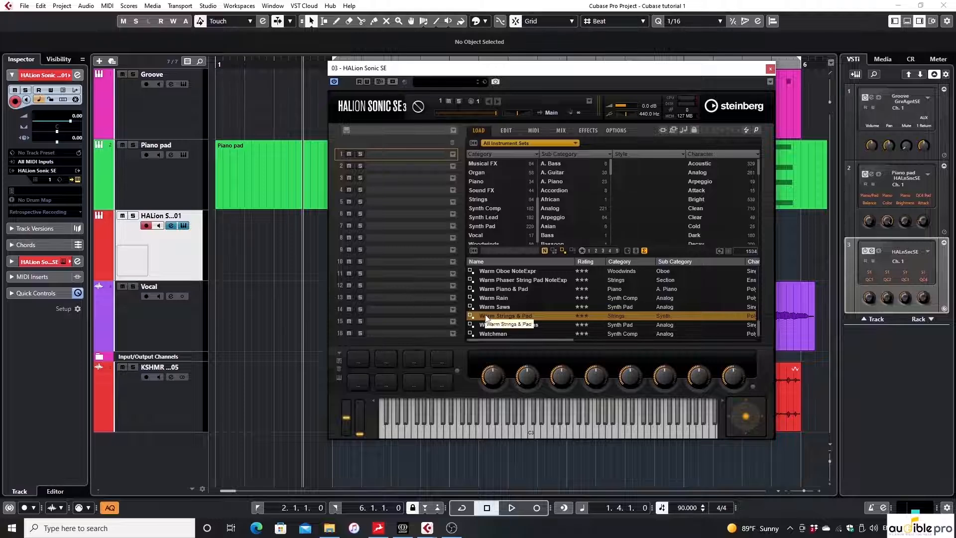
{"action": "double_click", "coordinate": [518, 316]}
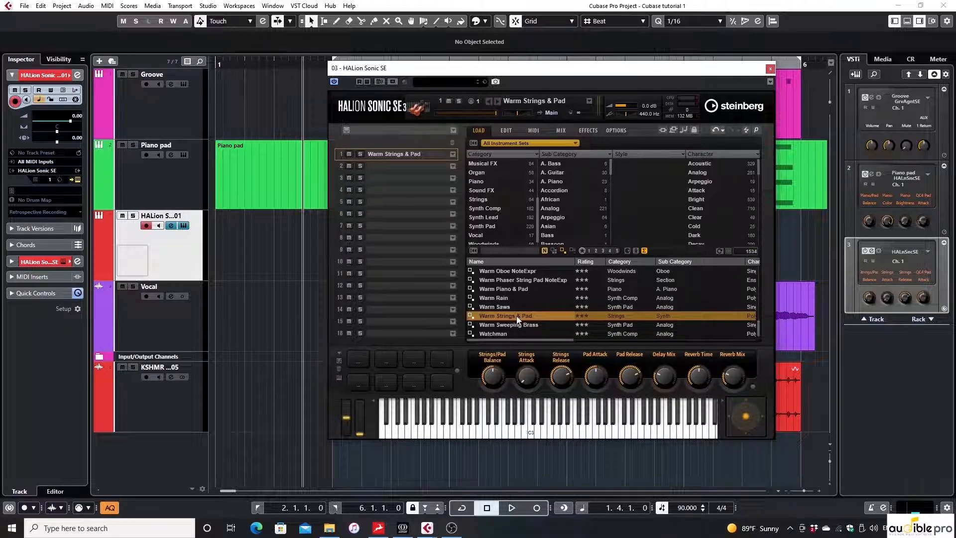
{"action": "left_click", "coordinate": [770, 69]}
Rename the new HALion Sonic SE track as Warm Stings.
{"action": "double_click", "coordinate": [162, 215]}
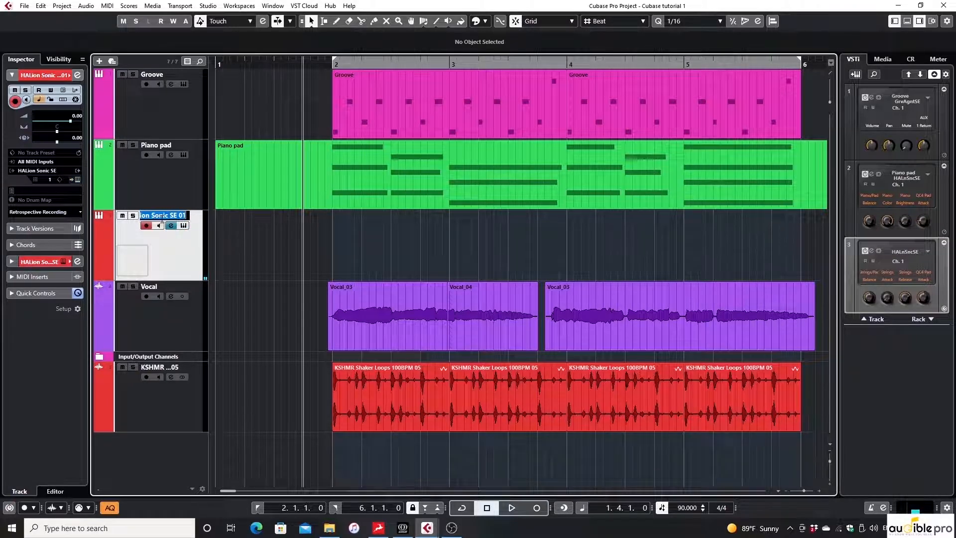
{"action": "type", "text": "Warm St"}
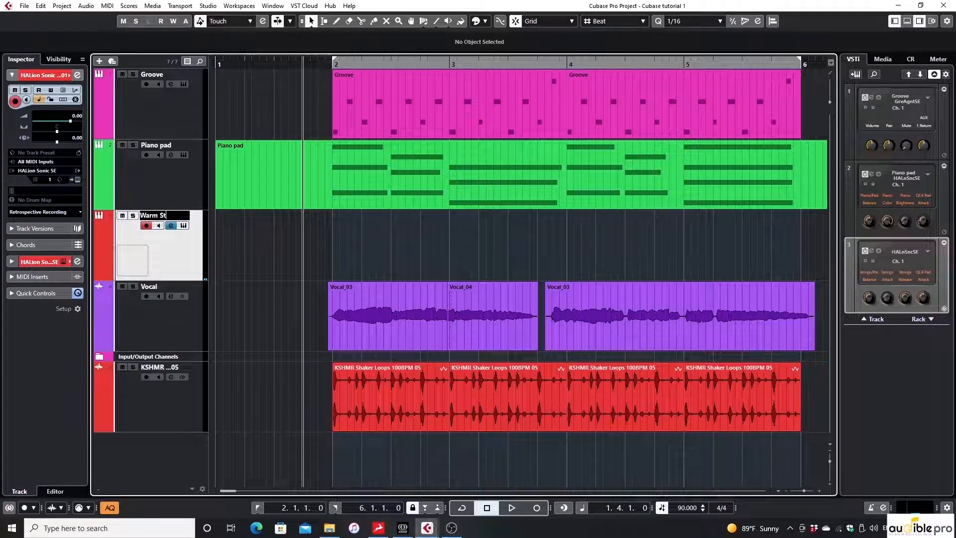
{"action": "type", "text": "ings"}
{"action": "key", "text": "Return"}
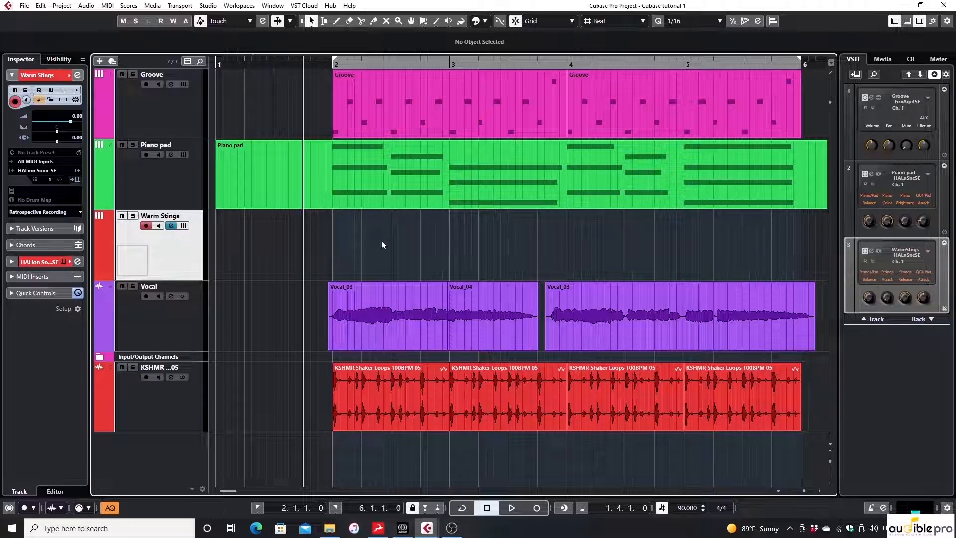
Add two MIDI tracks named "Strings layer" below the Warm Stings track.
{"action": "right_click", "coordinate": [177, 253]}
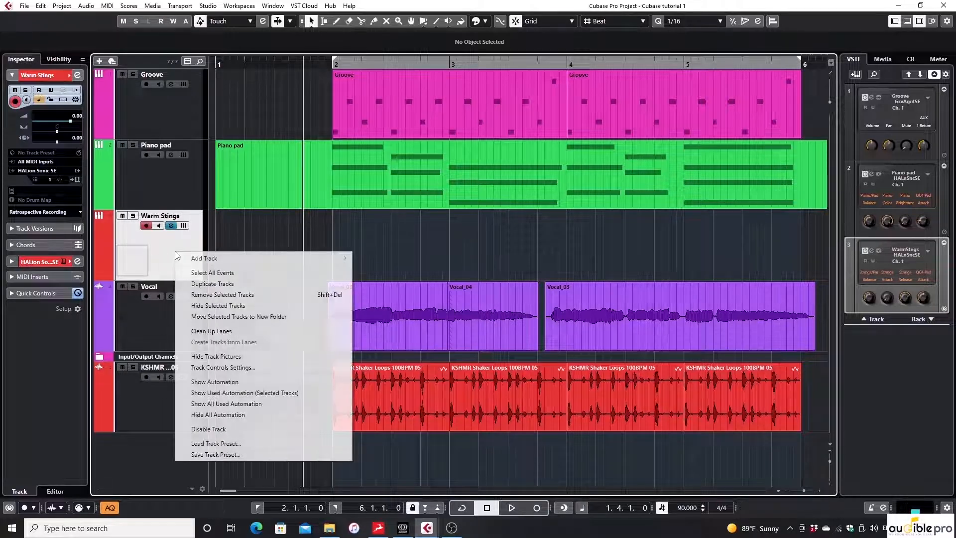
{"action": "mouse_move", "coordinate": [262, 257]}
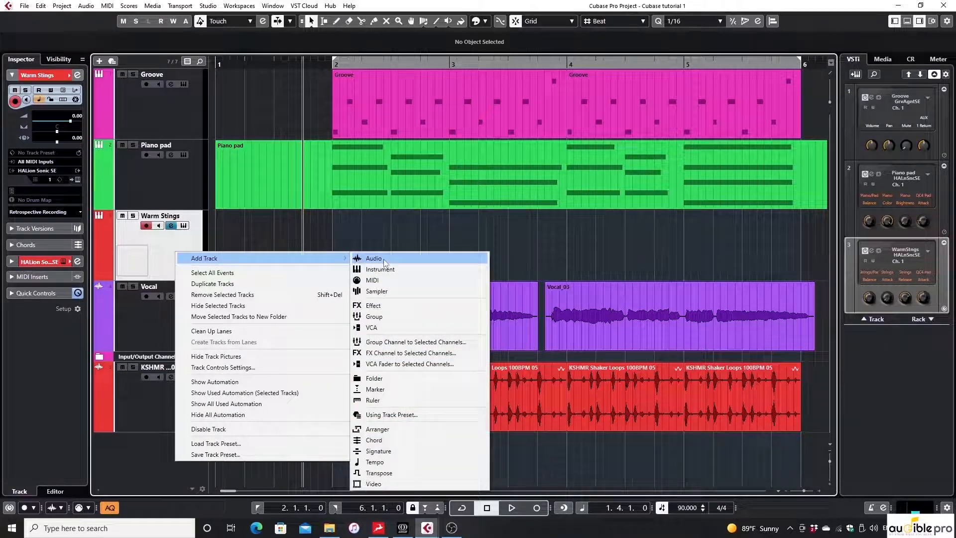
{"action": "left_click", "coordinate": [403, 279]}
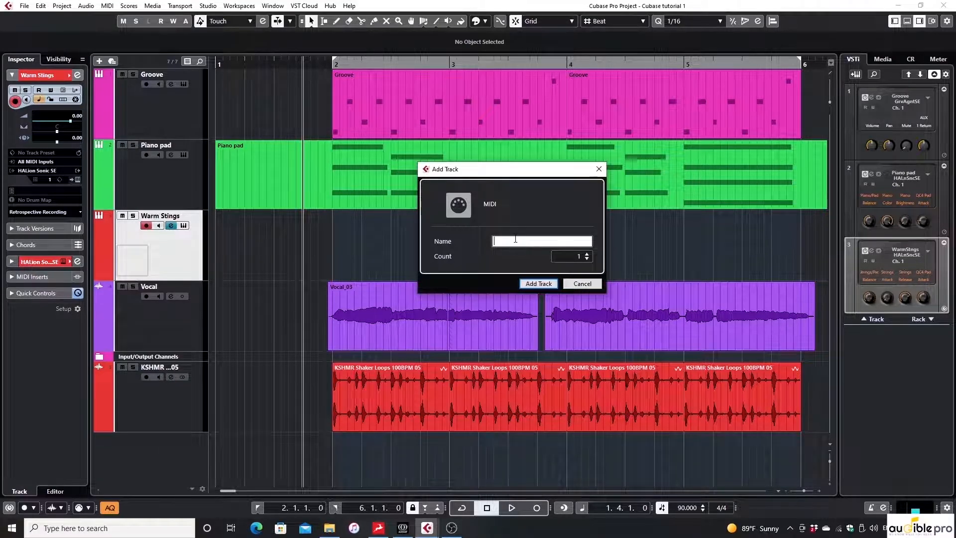
{"action": "type", "text": "Stri"}
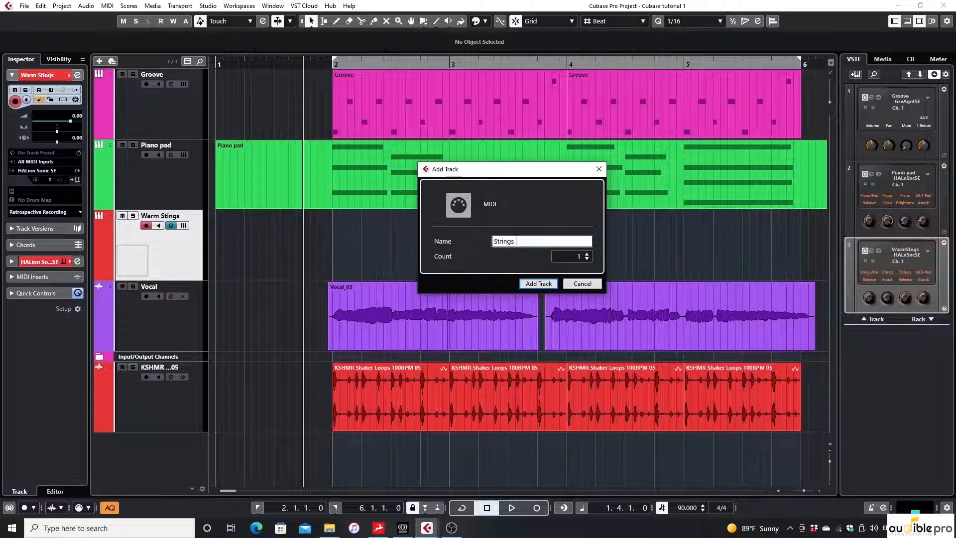
{"action": "type", "text": "ngs-layer 1"}
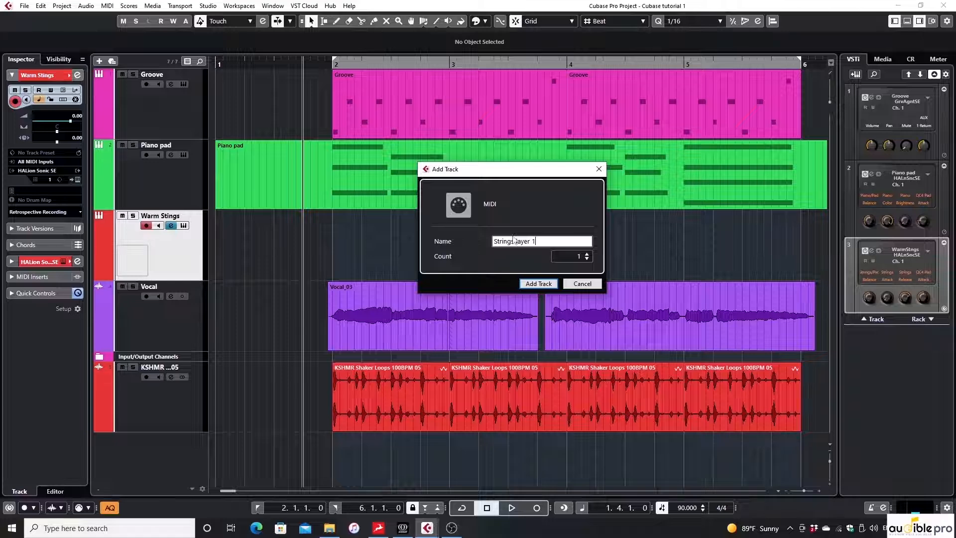
{"action": "key", "text": "BackSpace"}
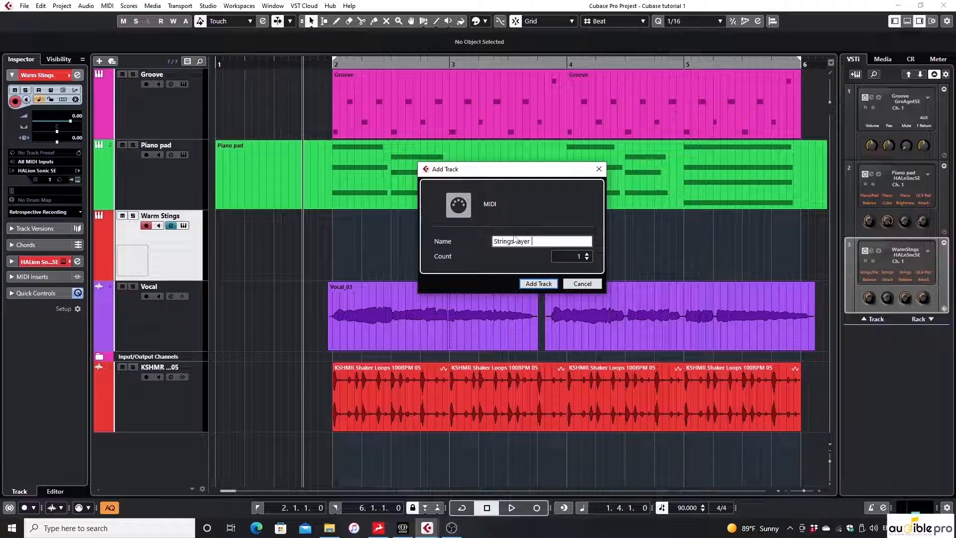
{"action": "left_click", "coordinate": [587, 254]}
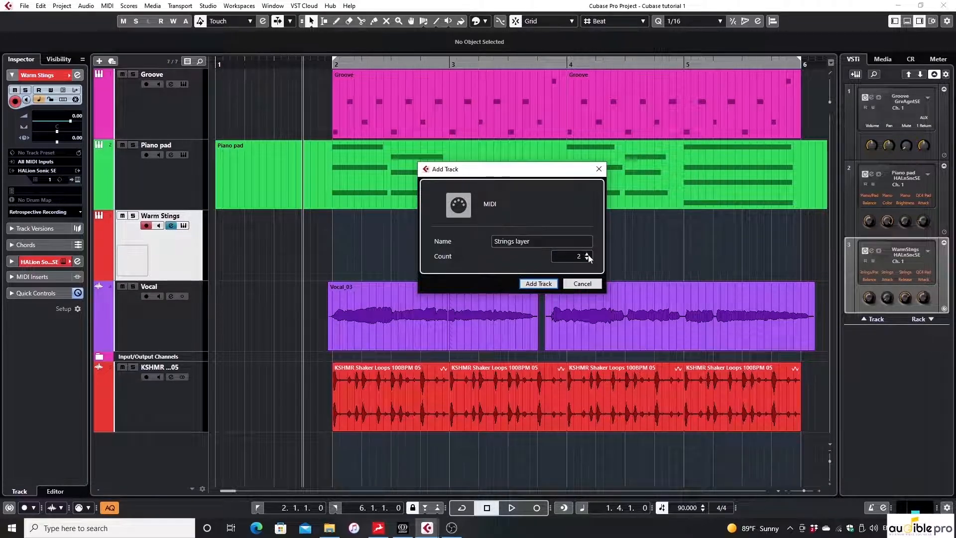
{"action": "left_click", "coordinate": [545, 284]}
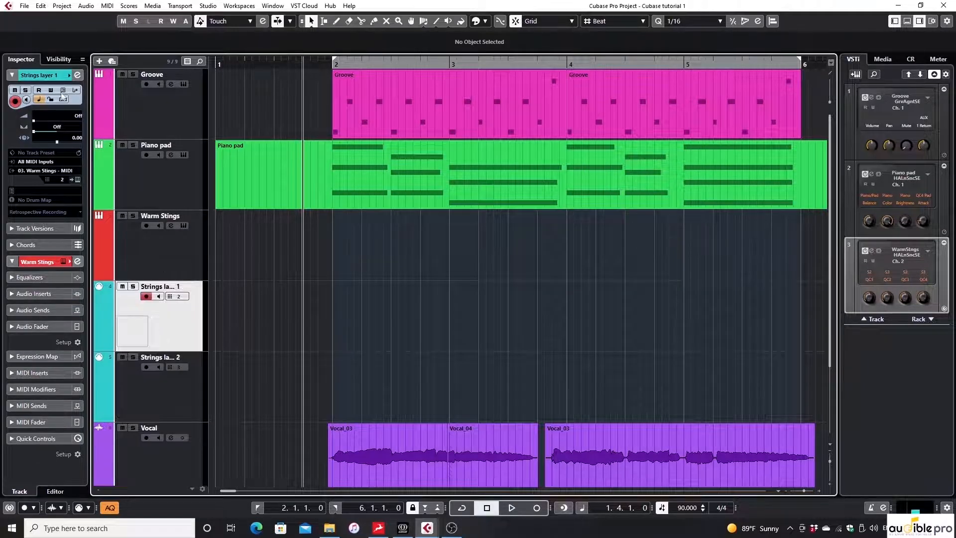
Check the routing of both new MIDI tracks and set the MIDI channel of Strings layer 1 to 1.
{"action": "left_click", "coordinate": [186, 401]}
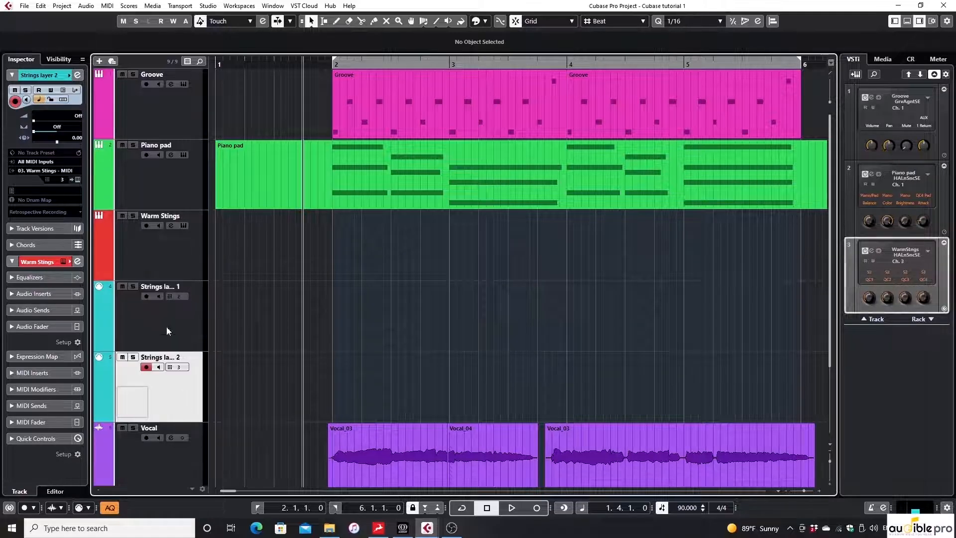
{"action": "left_click", "coordinate": [170, 331]}
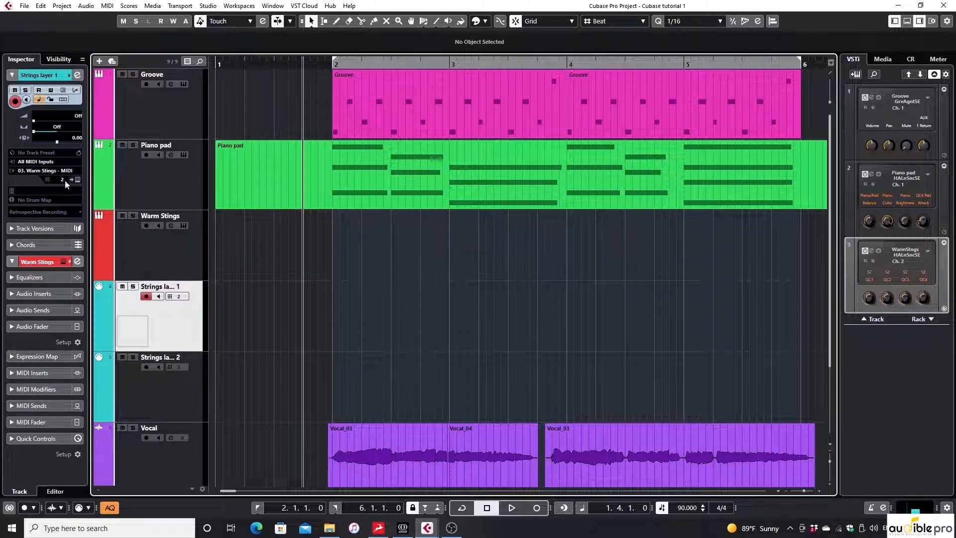
{"action": "left_click", "coordinate": [165, 401]}
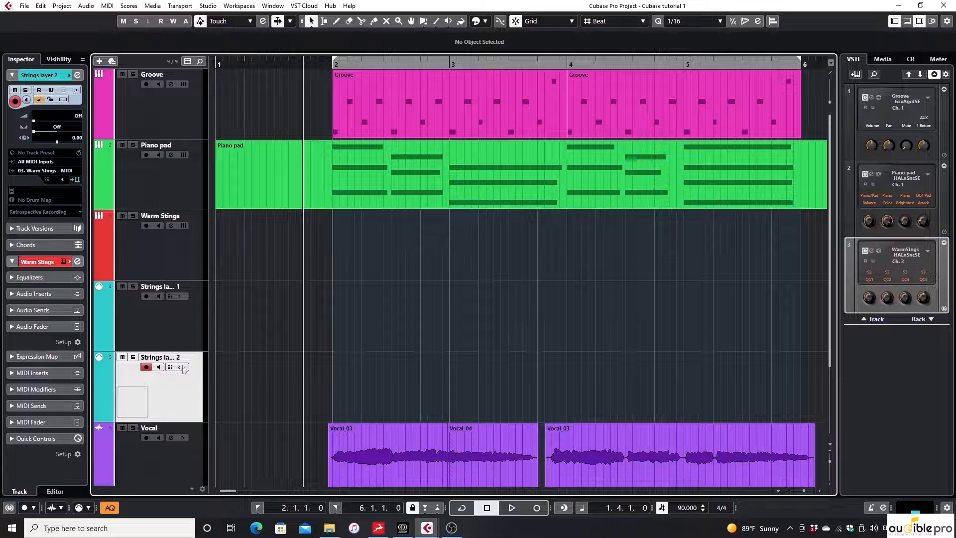
{"action": "left_click", "coordinate": [188, 326]}
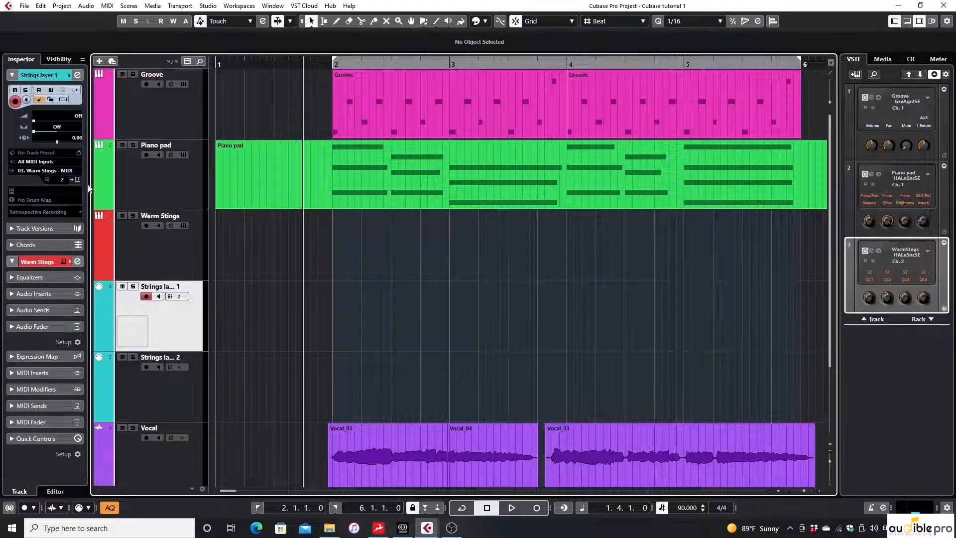
{"action": "left_click", "coordinate": [62, 180]}
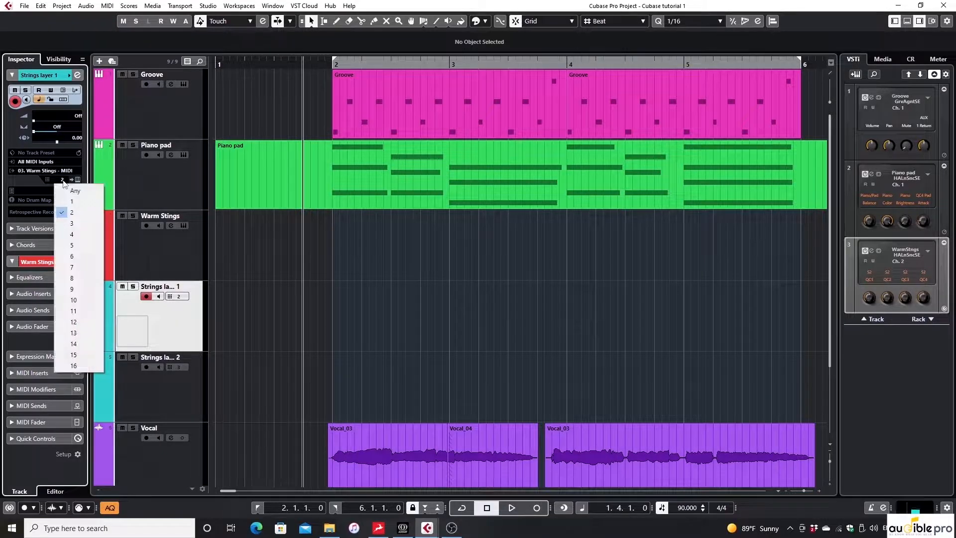
{"action": "left_click", "coordinate": [81, 202]}
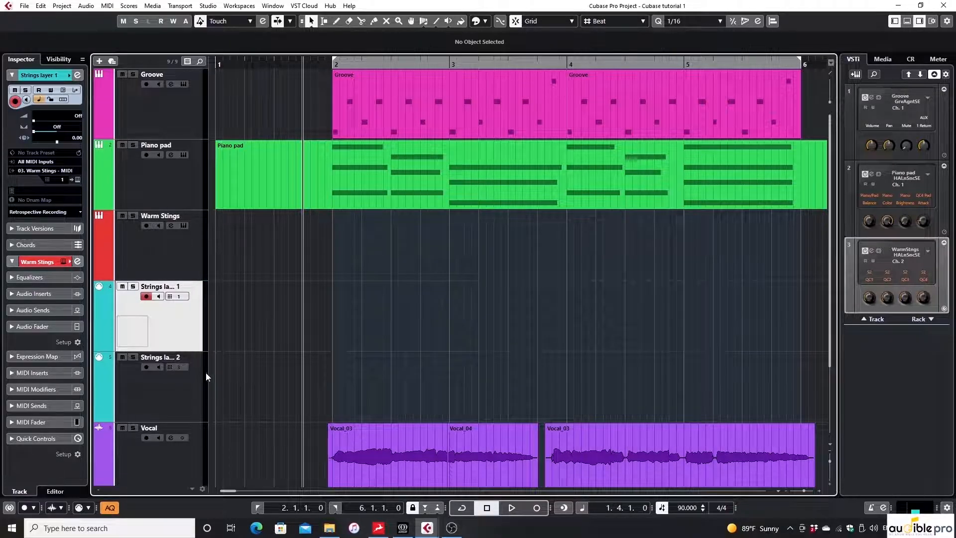
Set the MIDI channel of the Strings layer 2 track to 1.
{"action": "left_click", "coordinate": [187, 405]}
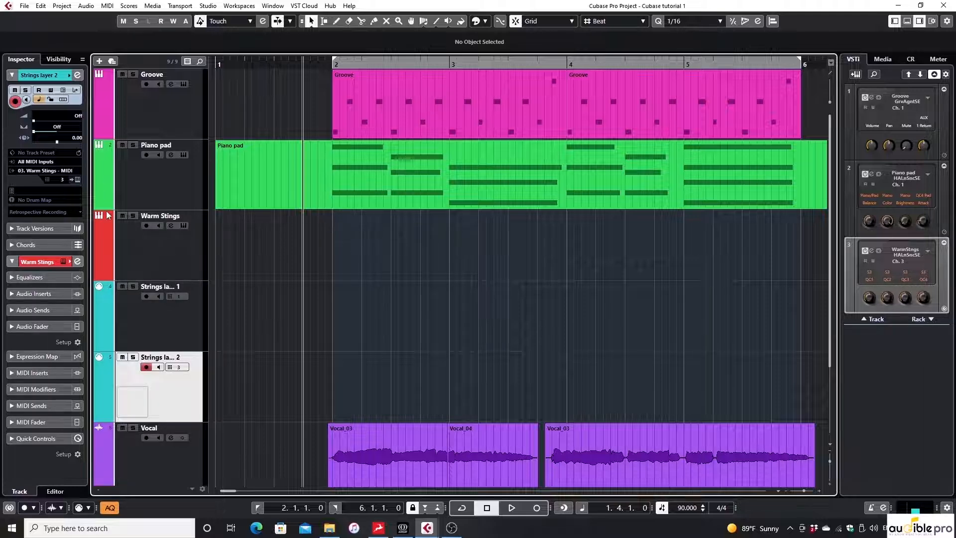
{"action": "left_click", "coordinate": [61, 179]}
{"action": "left_click", "coordinate": [67, 199]}
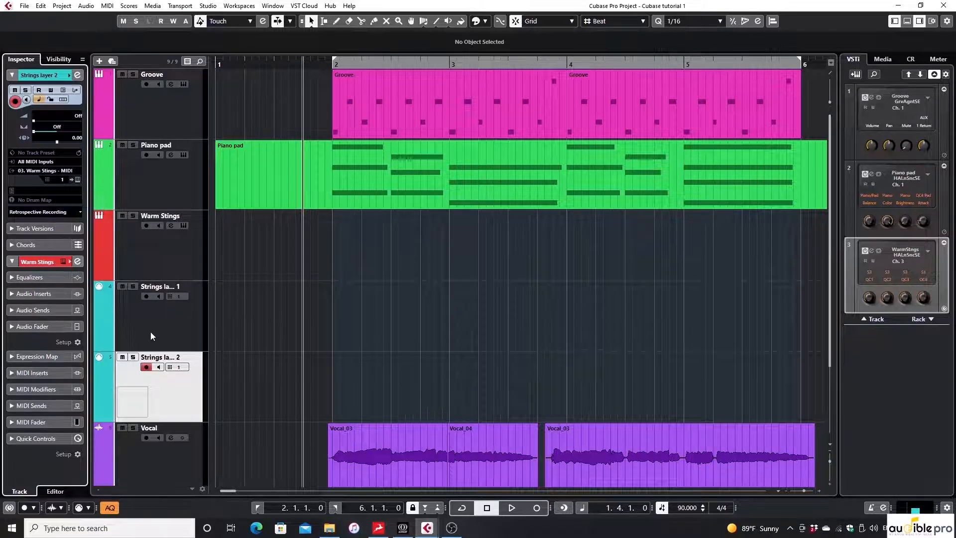
Record a single-note string line on the Strings layer 1 track, starting from the beginning of the project.
{"action": "left_click", "coordinate": [150, 332]}
{"action": "key", "text": "h"}
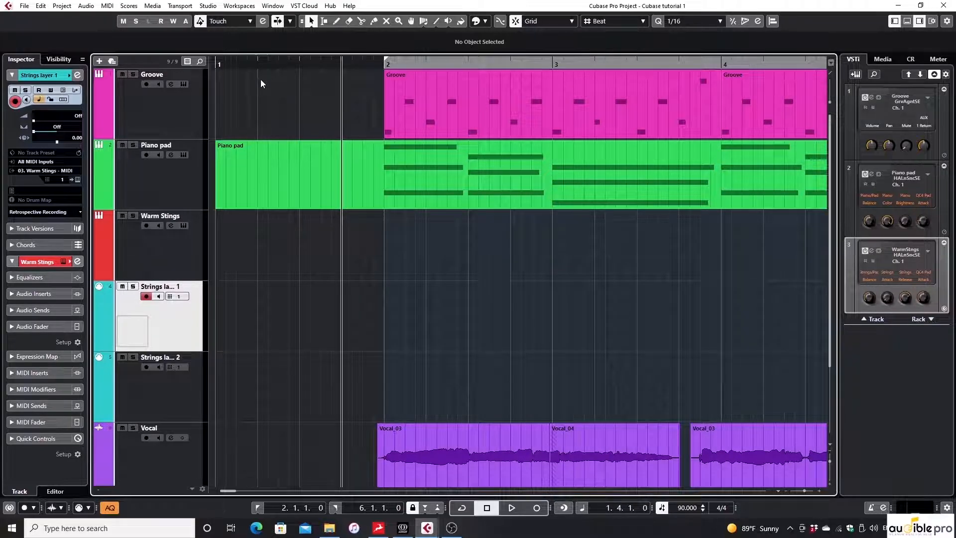
{"action": "key", "text": "Home"}
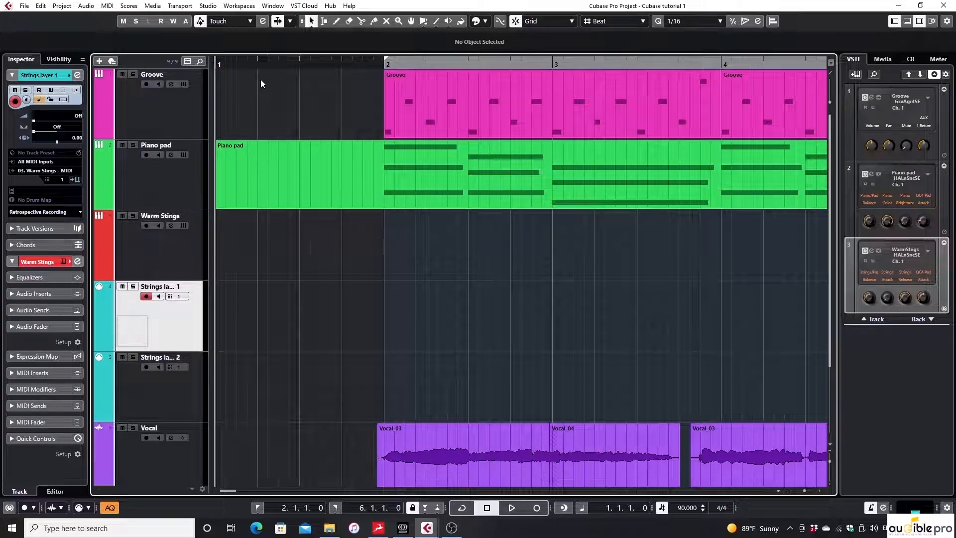
{"action": "left_click", "coordinate": [536, 508]}
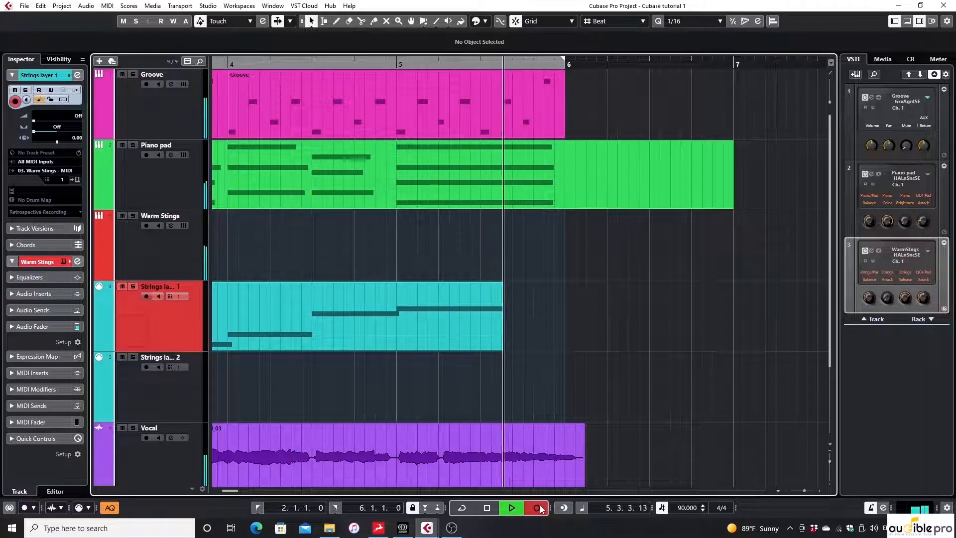
{"action": "key", "text": "space"}
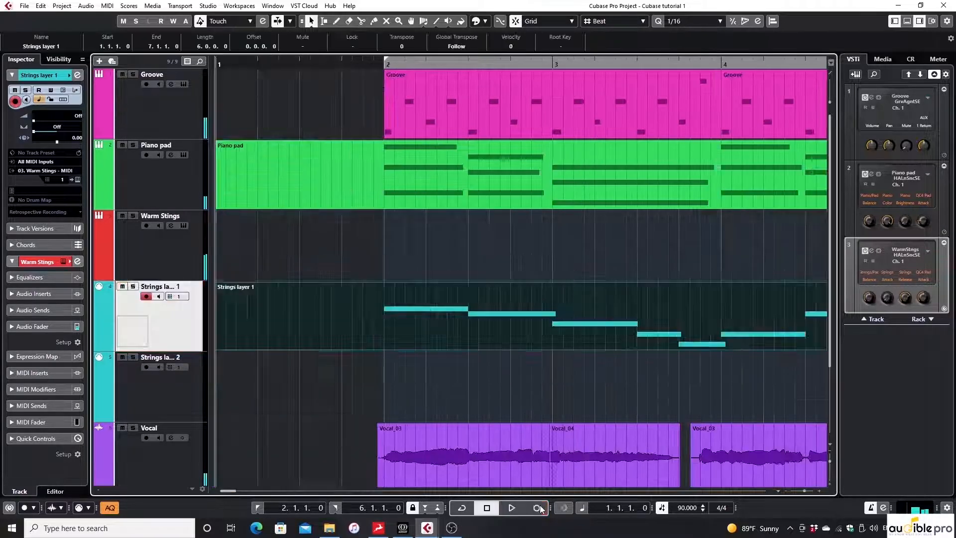
Record a second string line on the Strings layer 2 track from the project start into bar 6.
{"action": "left_click", "coordinate": [166, 407]}
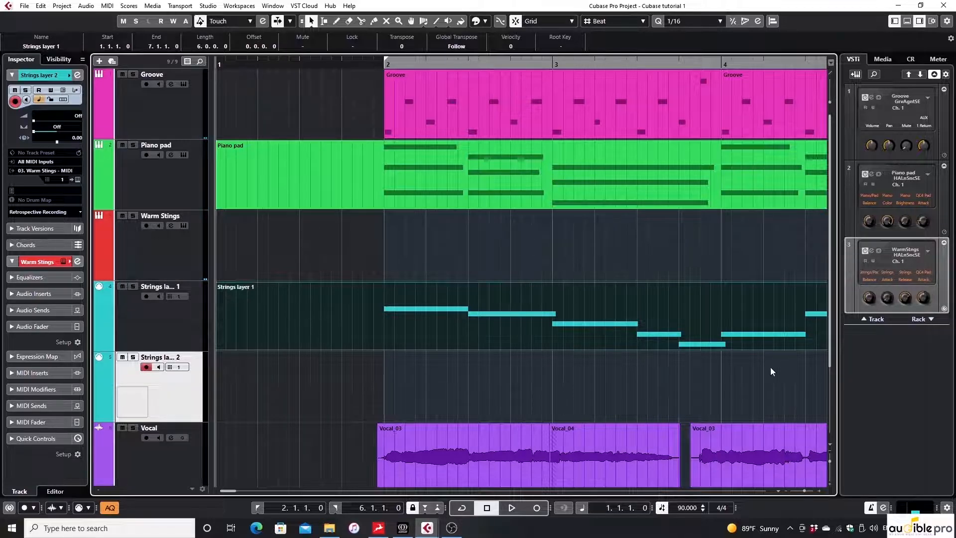
{"action": "key", "text": "KP_Multiply"}
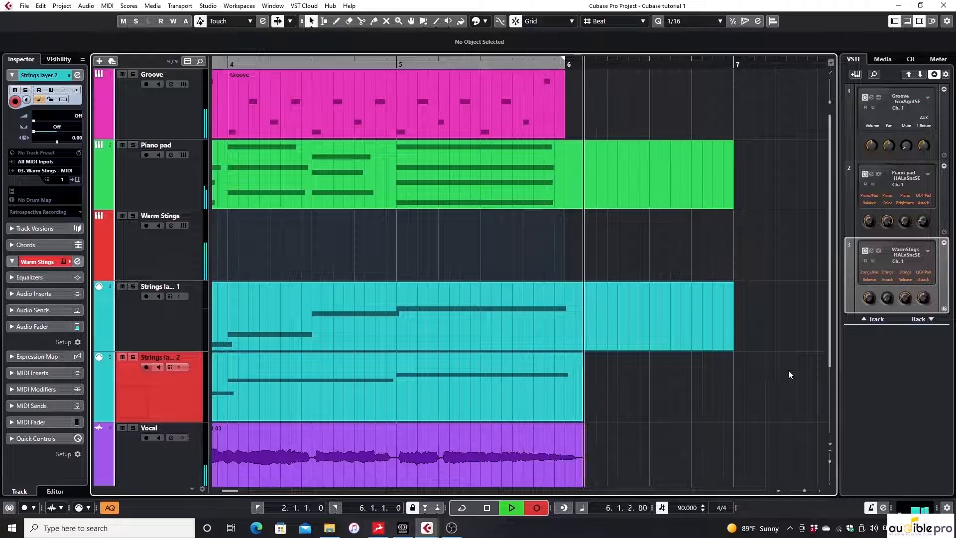
{"action": "key", "text": "space"}
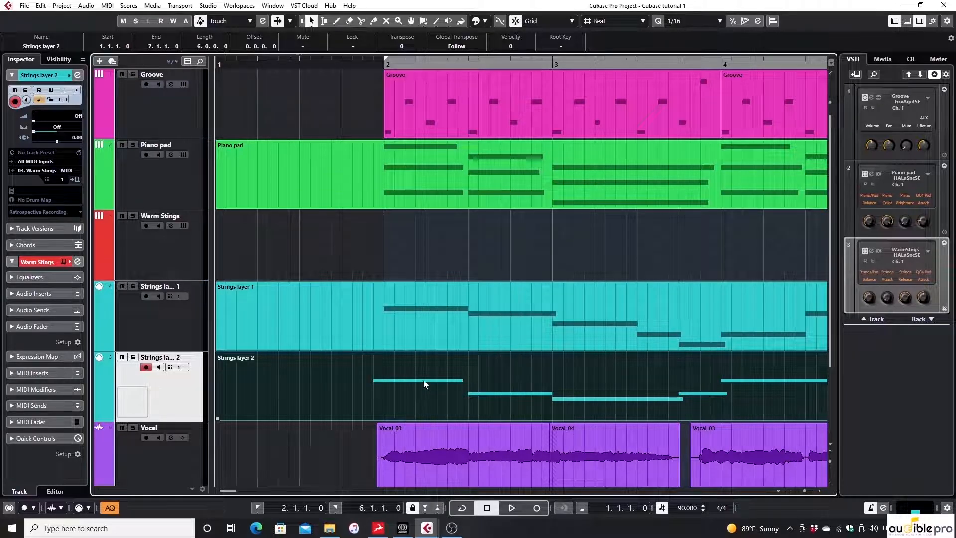
Open the recorded Strings layer 2 part in the Key Editor in its own window.
{"action": "left_click", "coordinate": [333, 440]}
{"action": "double_click", "coordinate": [397, 384]}
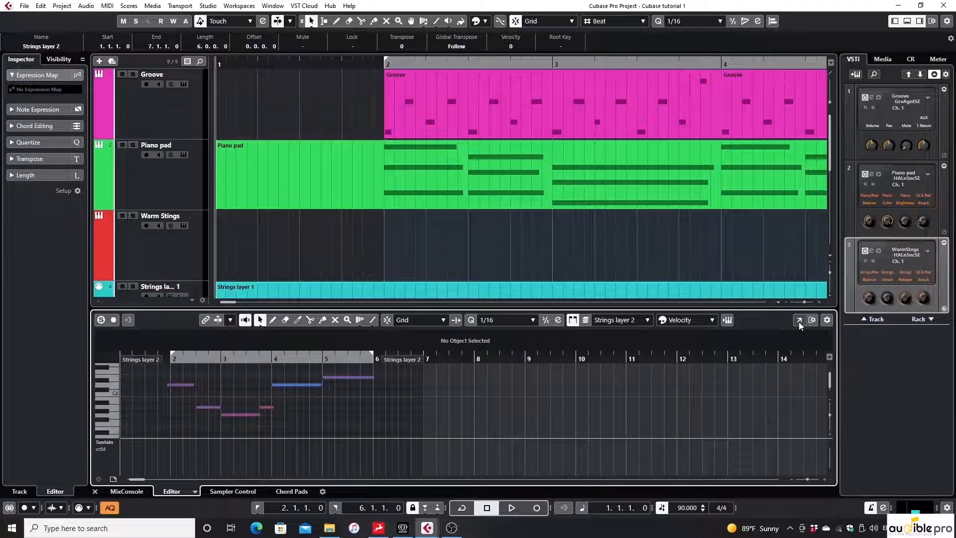
{"action": "left_click", "coordinate": [799, 320]}
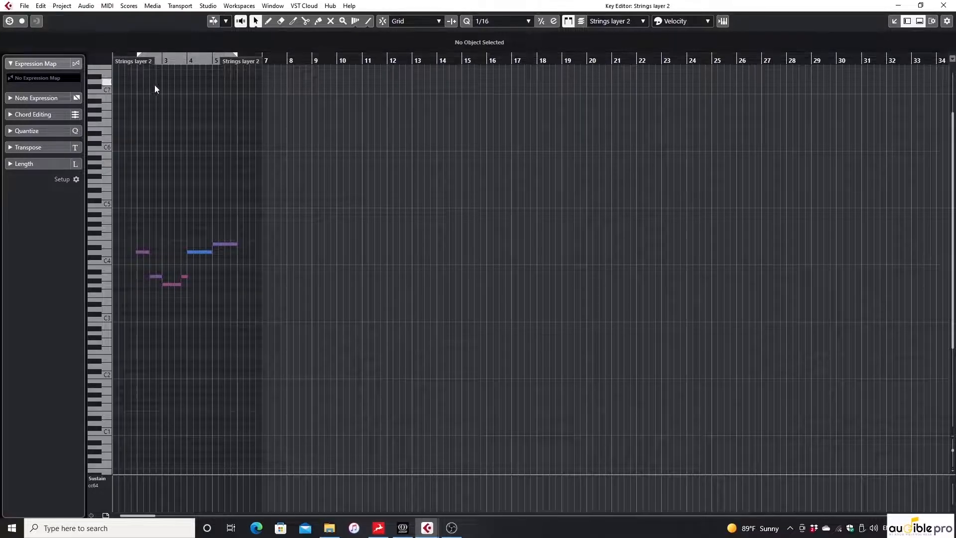
Trim the start of the first Strings layer 2 note to the beginning of bar 2 and close the Key Editor.
{"action": "key", "text": "h"}
{"action": "key", "text": "h"}
{"action": "key", "text": "h"}
{"action": "key", "text": "h"}
{"action": "key", "text": "h"}
{"action": "key", "text": "h"}
{"action": "key", "text": "h"}
{"action": "key", "text": "h"}
{"action": "key", "text": "h"}
{"action": "key", "text": "h"}
{"action": "key", "text": "h"}
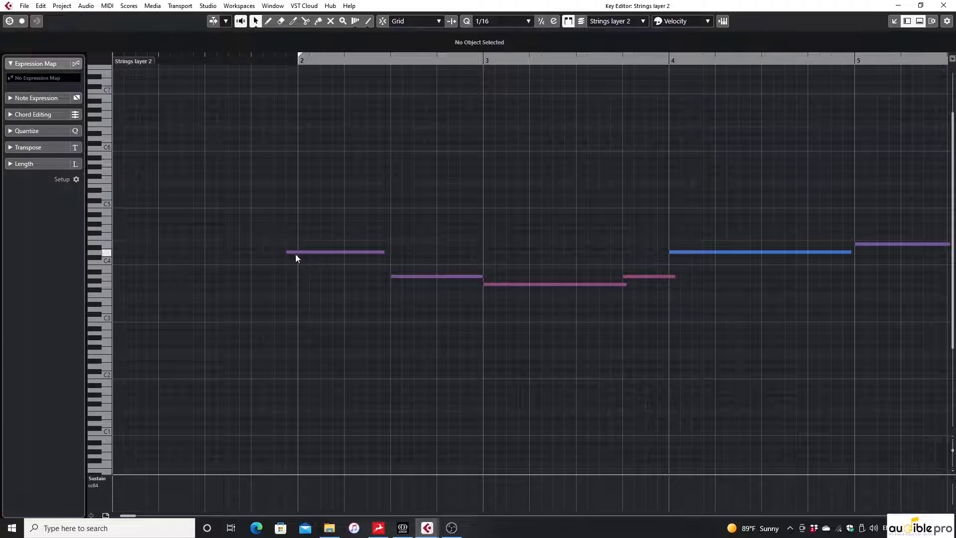
{"action": "left_click_drag", "start_coordinate": [287, 252], "coordinate": [296, 253]}
{"action": "left_click_drag", "start_coordinate": [300, 251], "coordinate": [299, 251]}
{"action": "left_click", "coordinate": [358, 216]}
{"action": "left_click", "coordinate": [935, 5]}
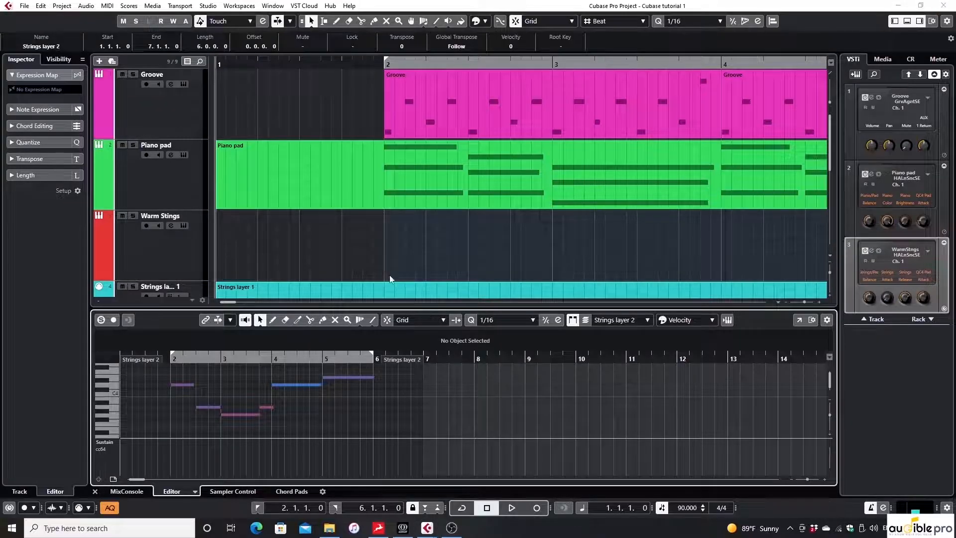
{"action": "left_click", "coordinate": [95, 491]}
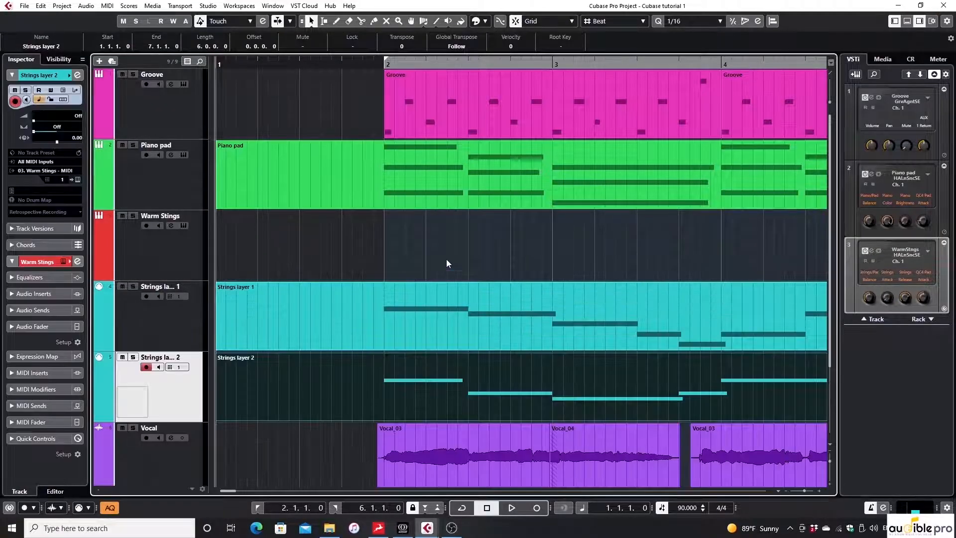
Play the arrangement from the project start past bar 6 to audition both string layers with the other tracks.
{"action": "left_click", "coordinate": [447, 263]}
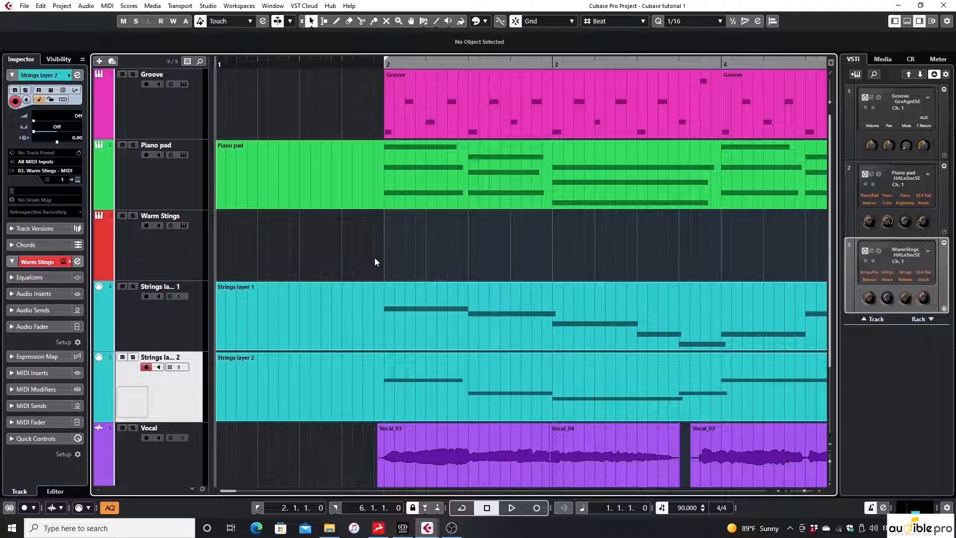
{"action": "key", "text": "space"}
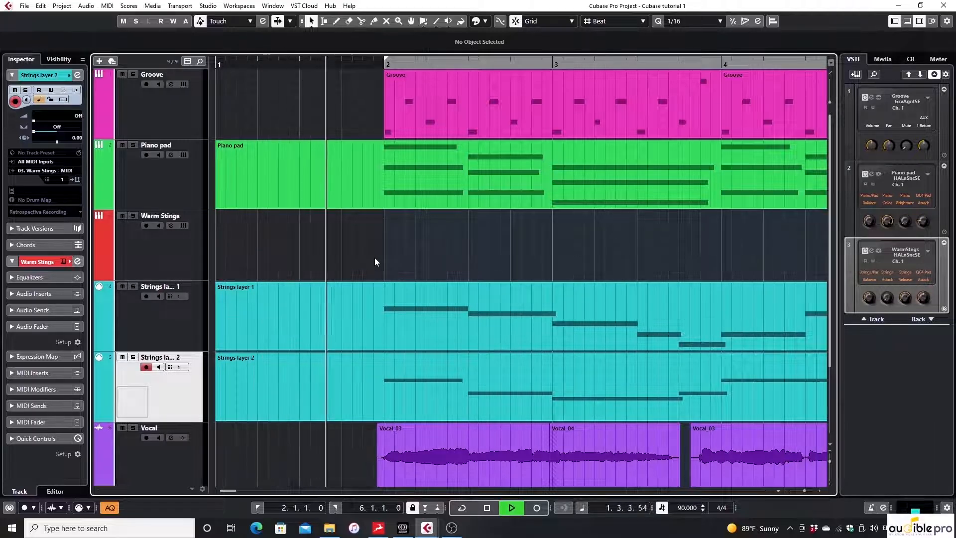
{"action": "key", "text": "g"}
{"action": "key", "text": "g"}
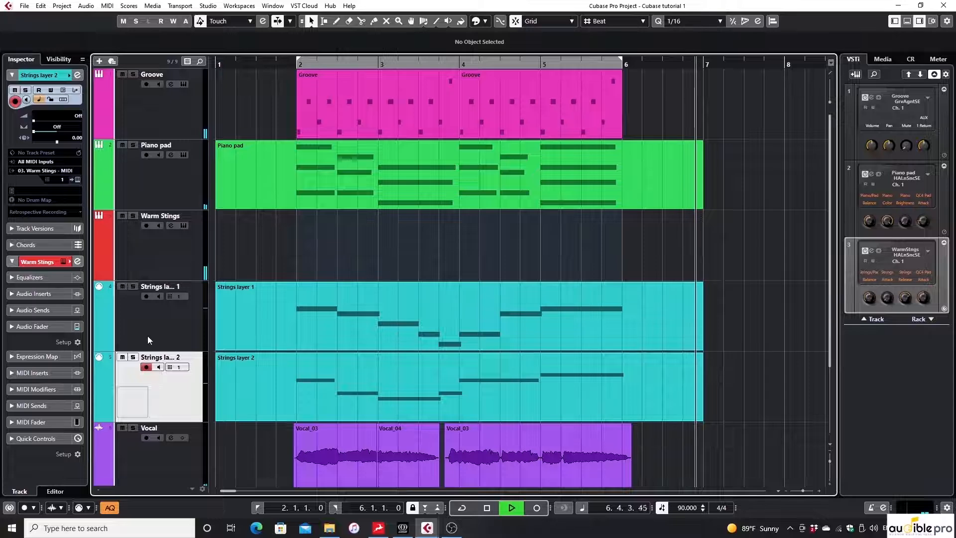
{"action": "key", "text": "space"}
Review the Groove, Piano pad, Strings layer and Warm Strings tracks by selecting each in turn.
{"action": "left_click", "coordinate": [307, 291]}
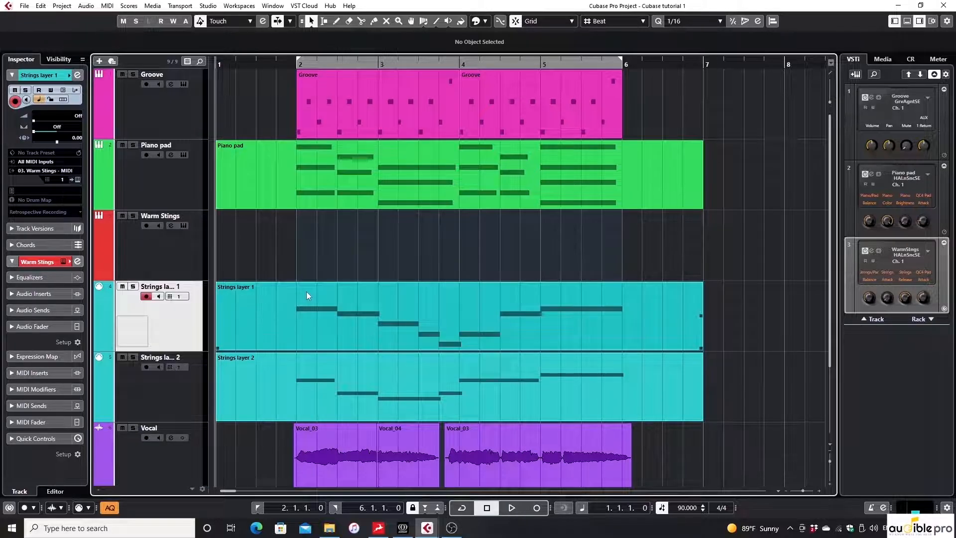
{"action": "left_click", "coordinate": [380, 234]}
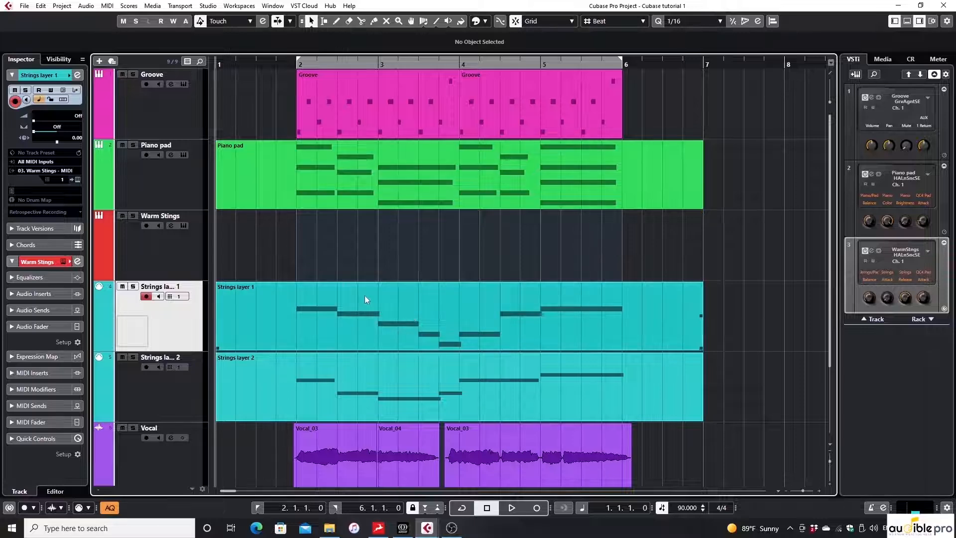
{"action": "scroll", "coordinate": [391, 246], "scroll_direction": "down", "scroll_amount": 3}
{"action": "scroll", "coordinate": [392, 246], "scroll_direction": "up", "scroll_amount": 3}
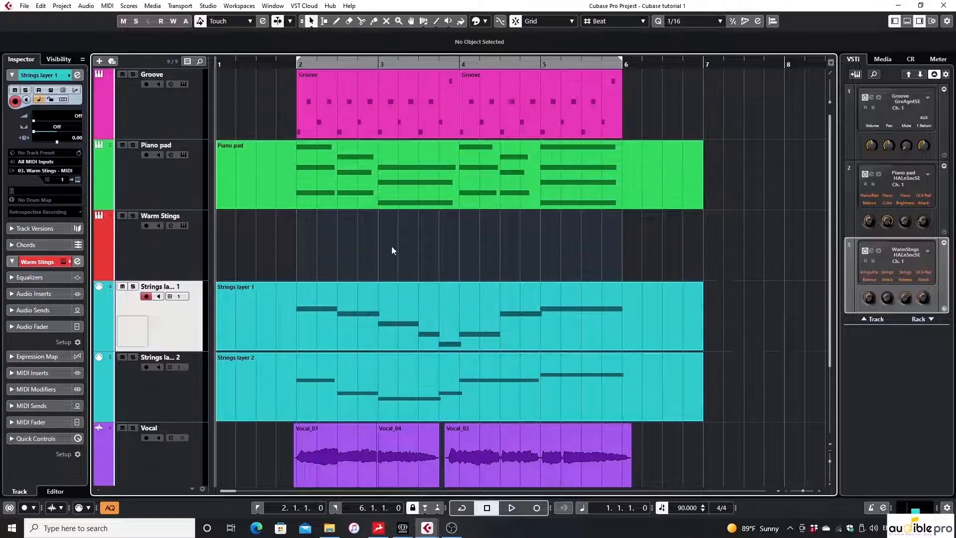
{"action": "left_click", "coordinate": [171, 109]}
{"action": "left_click", "coordinate": [181, 167]}
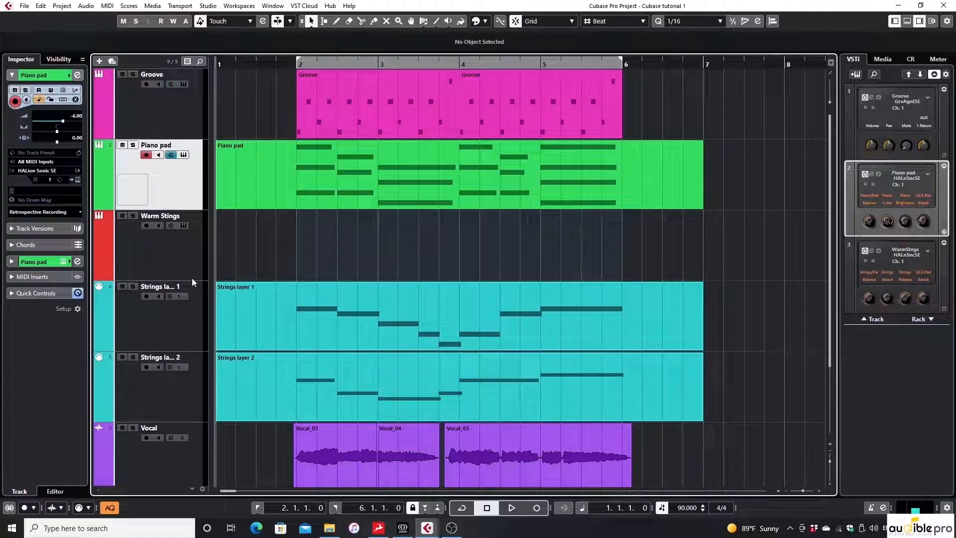
{"action": "left_click", "coordinate": [195, 313]}
{"action": "left_click", "coordinate": [191, 378]}
{"action": "left_click", "coordinate": [187, 247]}
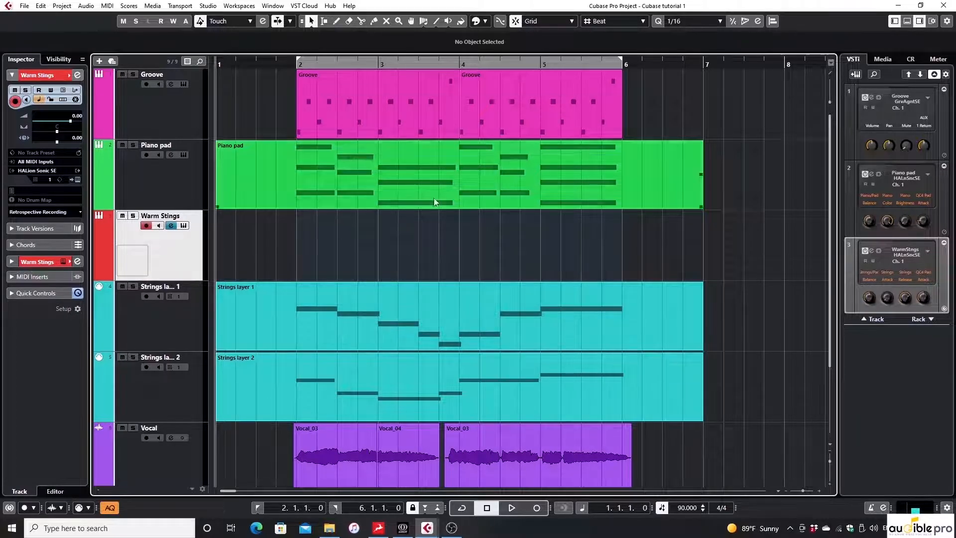
Render both Groove parts in place to audio with the current render settings and deselect them.
{"action": "left_click", "coordinate": [319, 114]}
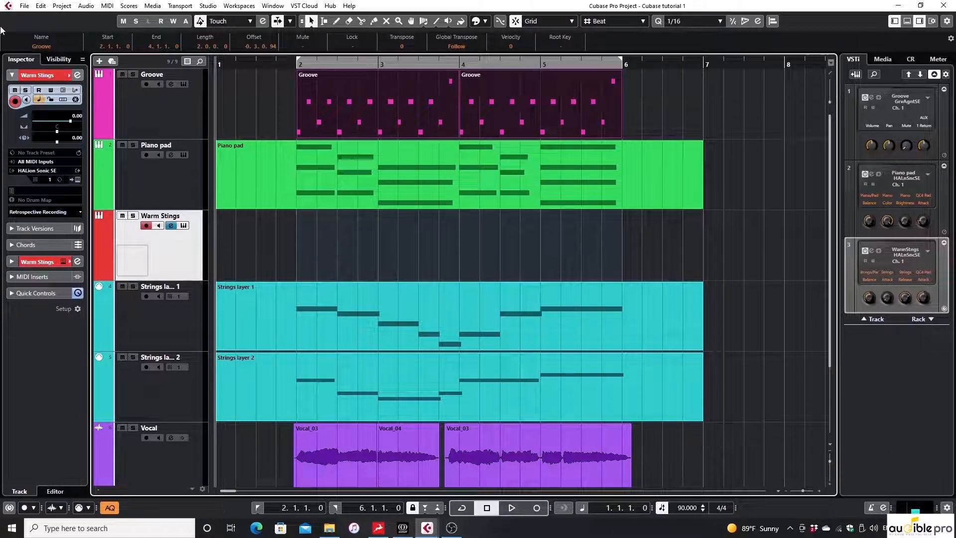
{"action": "left_click", "coordinate": [41, 6]}
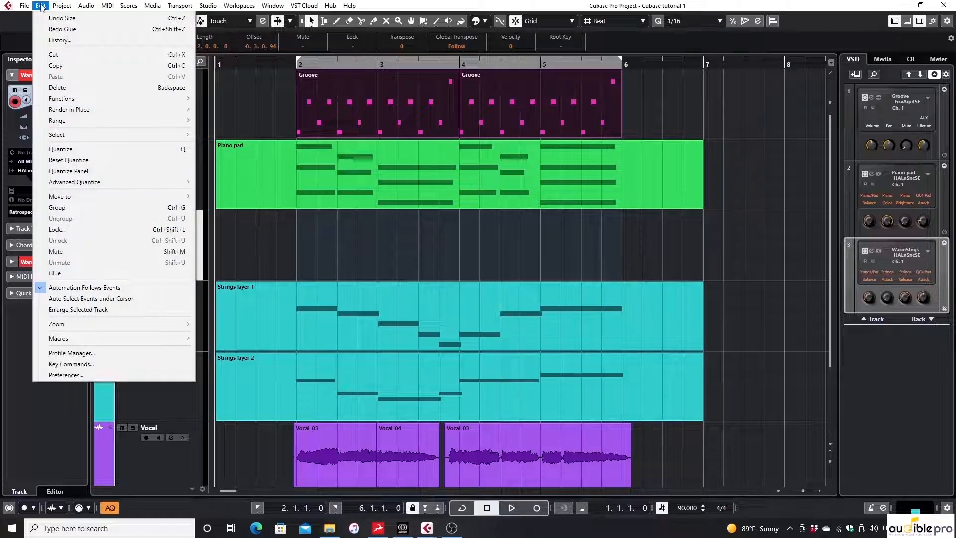
{"action": "mouse_move", "coordinate": [102, 111]}
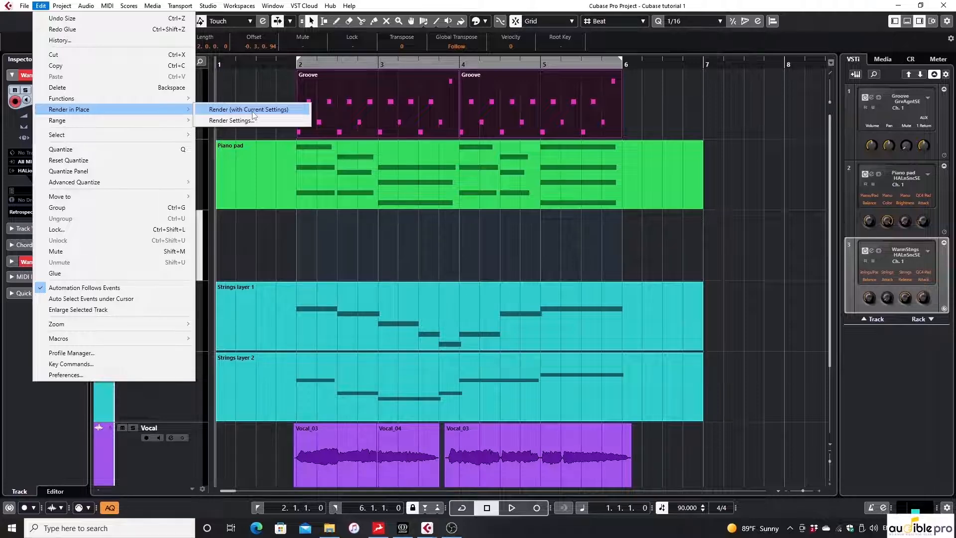
{"action": "left_click", "coordinate": [213, 109]}
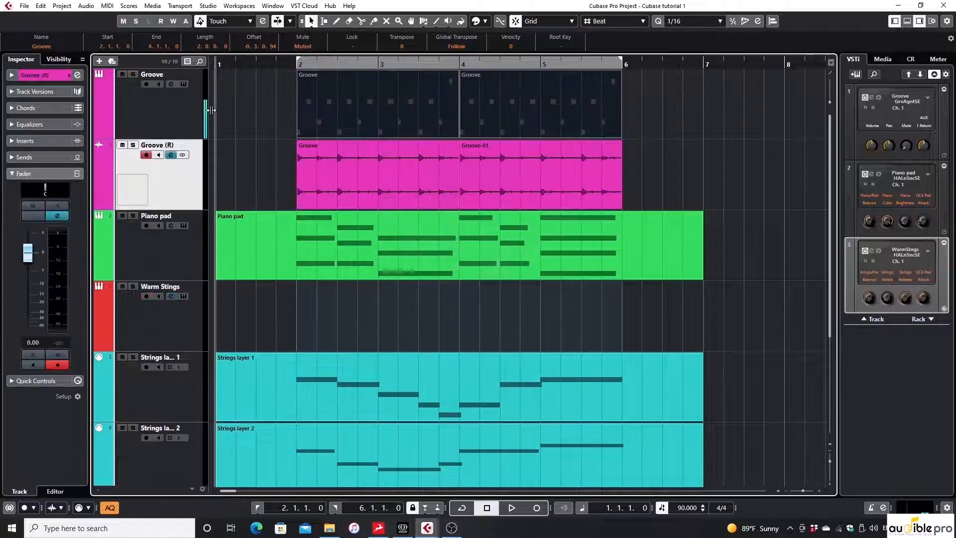
{"action": "left_click", "coordinate": [262, 163]}
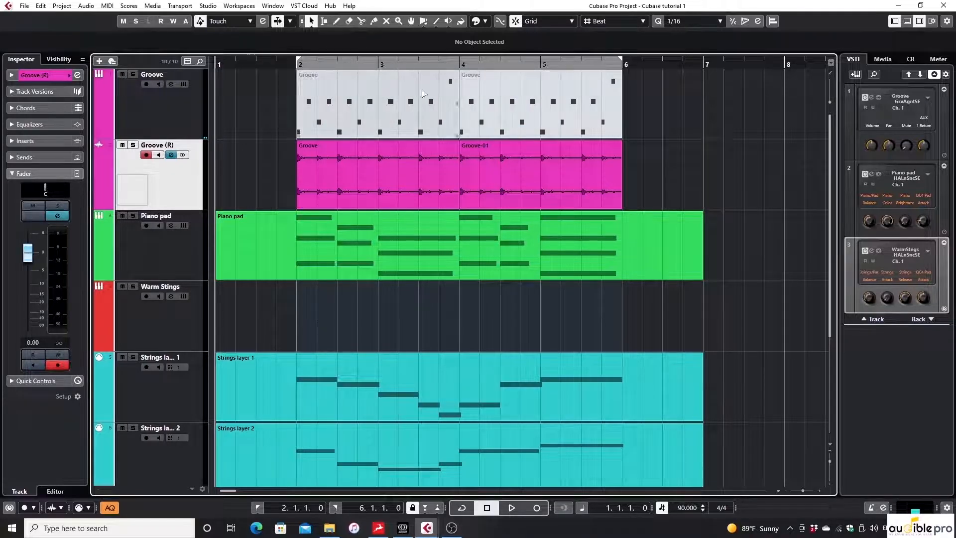
Audition the rendered groove in the mix, and solo the Groove (R) track to hear it from bar 2.
{"action": "key", "text": "space"}
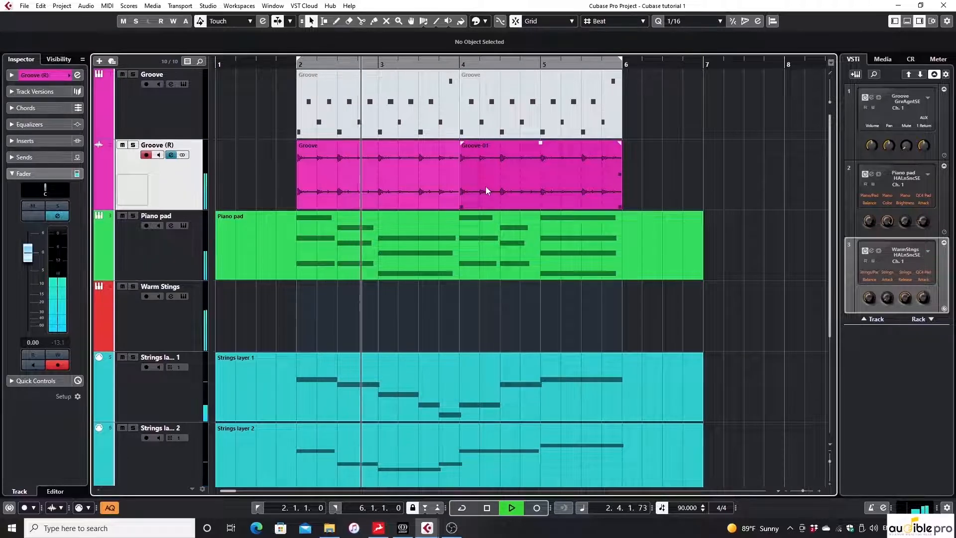
{"action": "key", "text": "space"}
{"action": "left_click", "coordinate": [133, 145]}
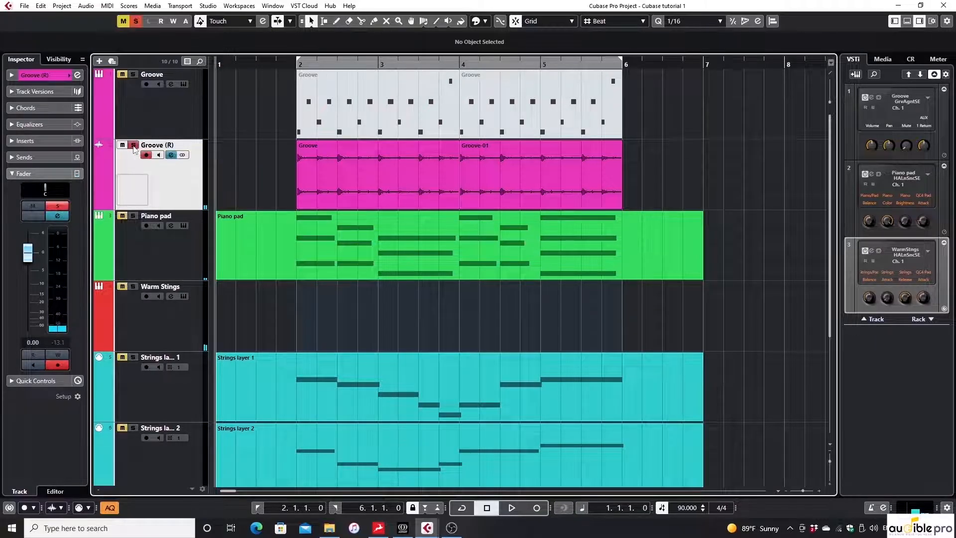
{"action": "left_click", "coordinate": [290, 61]}
{"action": "key", "text": "space"}
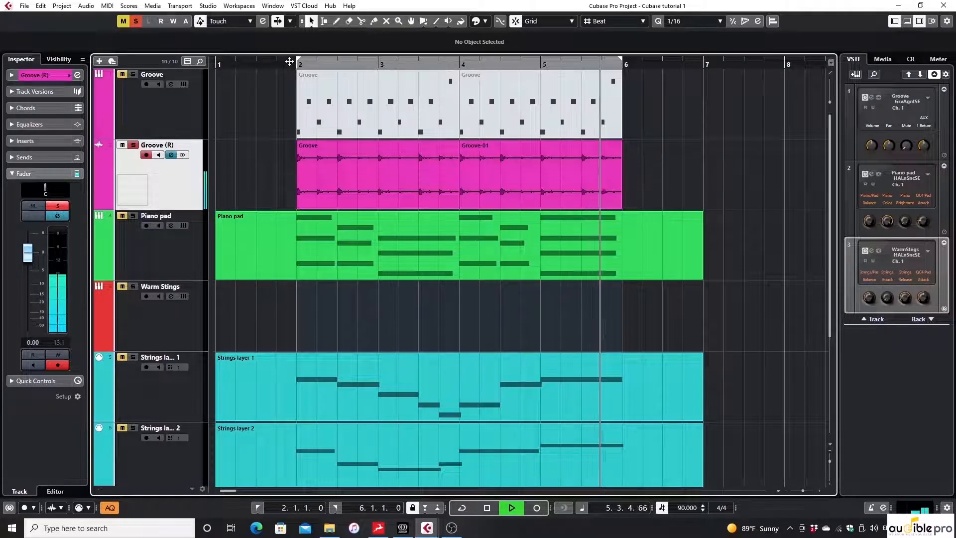
{"action": "key", "text": "space"}
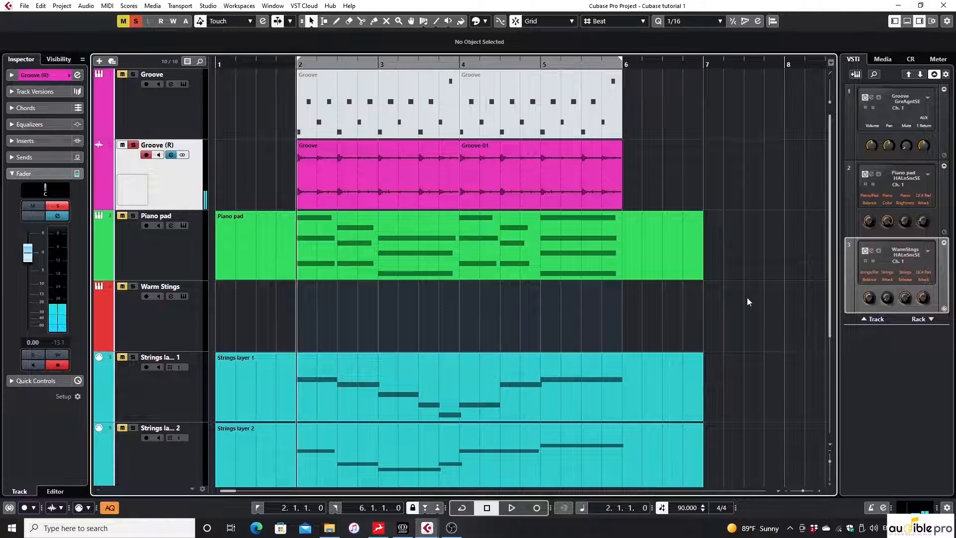
Turn off the solo and render the Piano pad, Strings layer 1 and Strings layer 2 parts in place with the current settings.
{"action": "scroll", "coordinate": [784, 249], "scroll_direction": "down", "scroll_amount": 2}
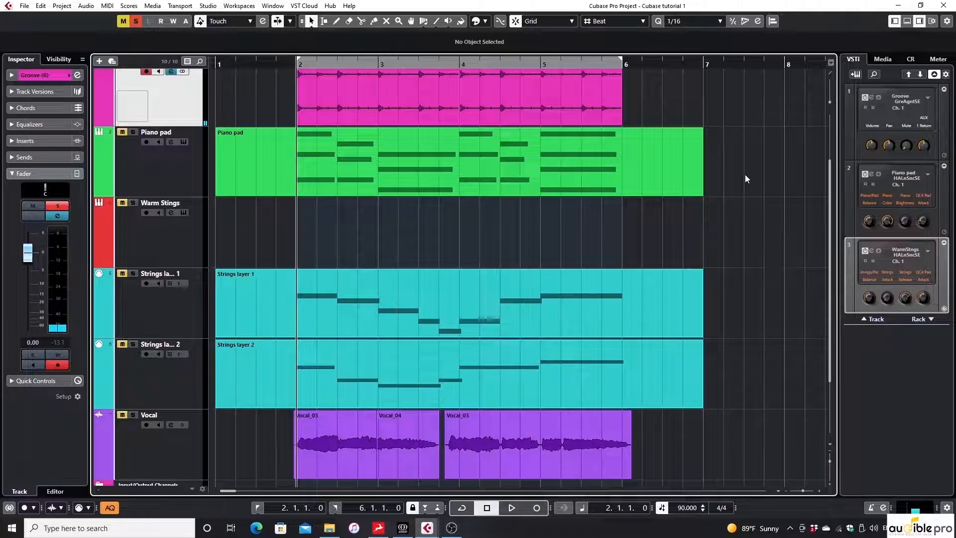
{"action": "key", "text": "g"}
{"action": "key", "text": "g"}
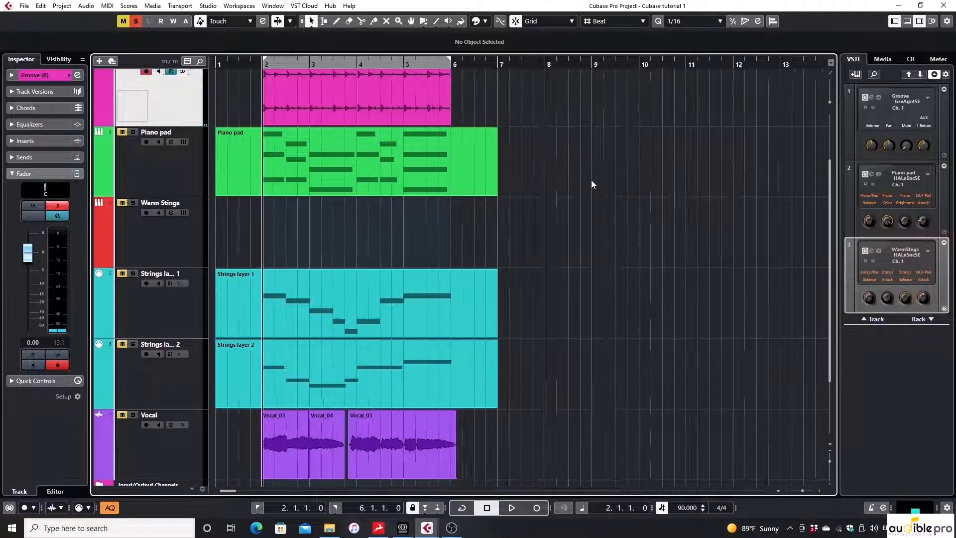
{"action": "key", "text": "h"}
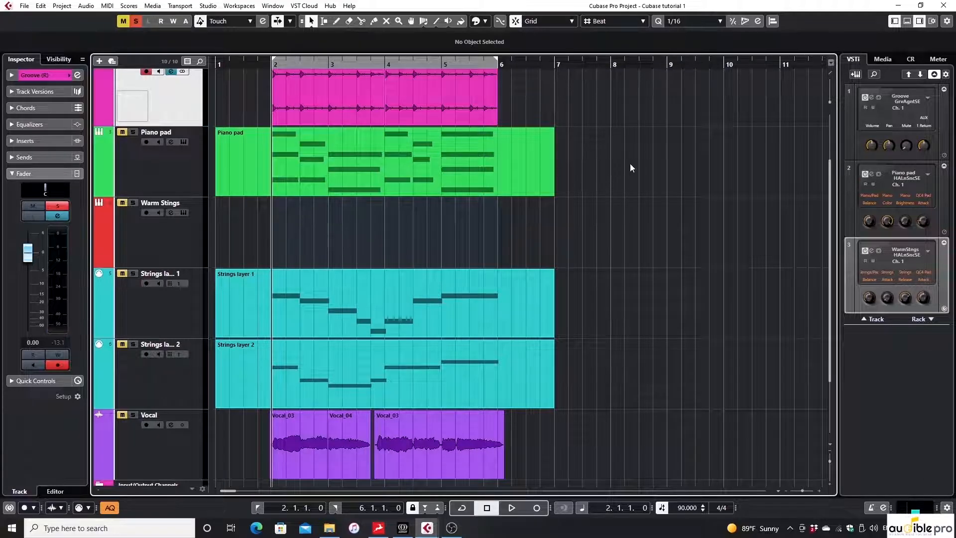
{"action": "scroll", "coordinate": [631, 167], "scroll_direction": "up", "scroll_amount": 2}
{"action": "left_click", "coordinate": [179, 104]}
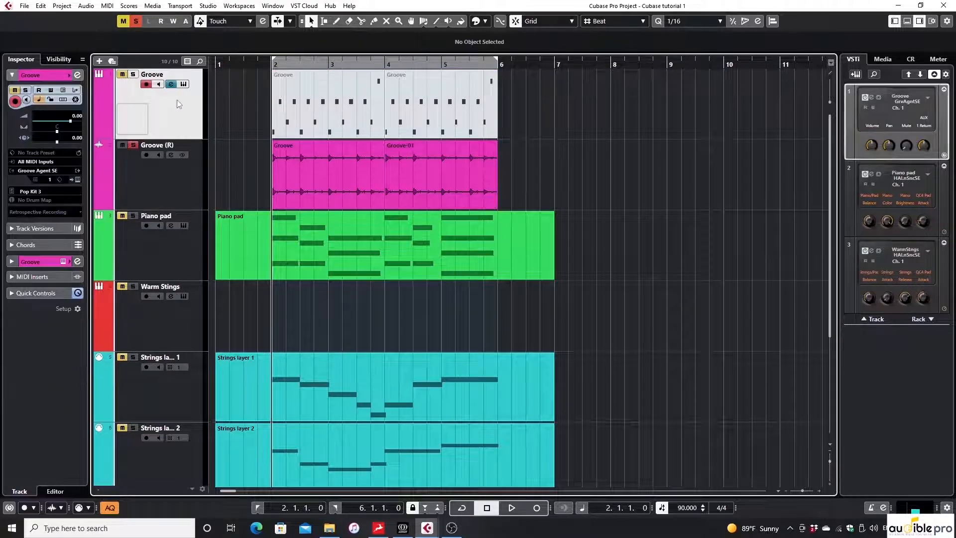
{"action": "scroll", "coordinate": [623, 142], "scroll_direction": "down", "scroll_amount": 2}
{"action": "left_click_drag", "start_coordinate": [623, 141], "coordinate": [219, 374]}
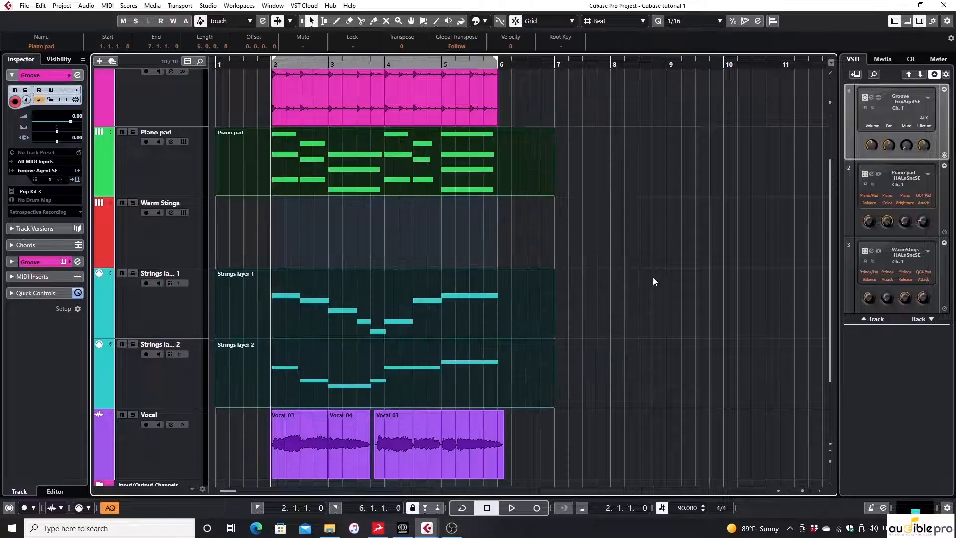
{"action": "scroll", "coordinate": [653, 277], "scroll_direction": "down", "scroll_amount": 2}
{"action": "scroll", "coordinate": [652, 276], "scroll_direction": "up", "scroll_amount": 3}
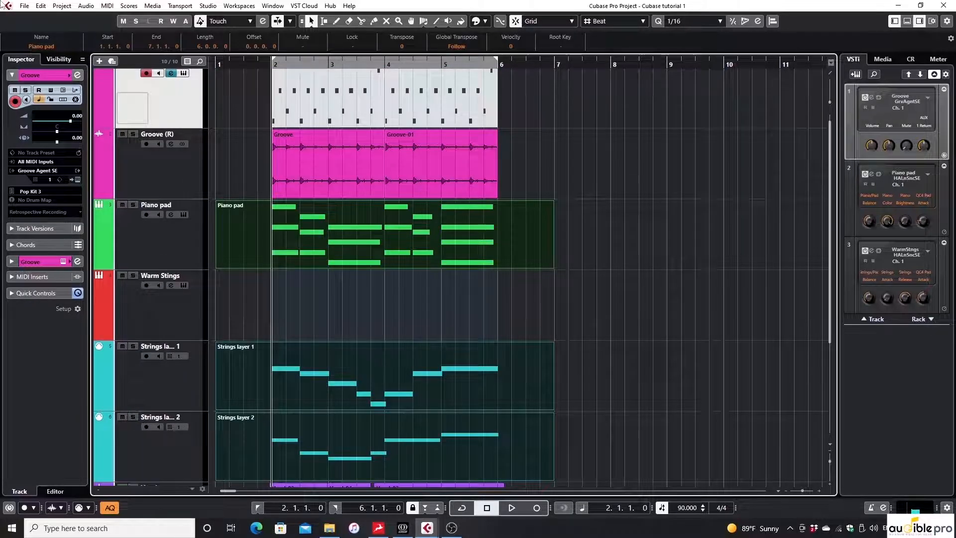
{"action": "left_click", "coordinate": [41, 5]}
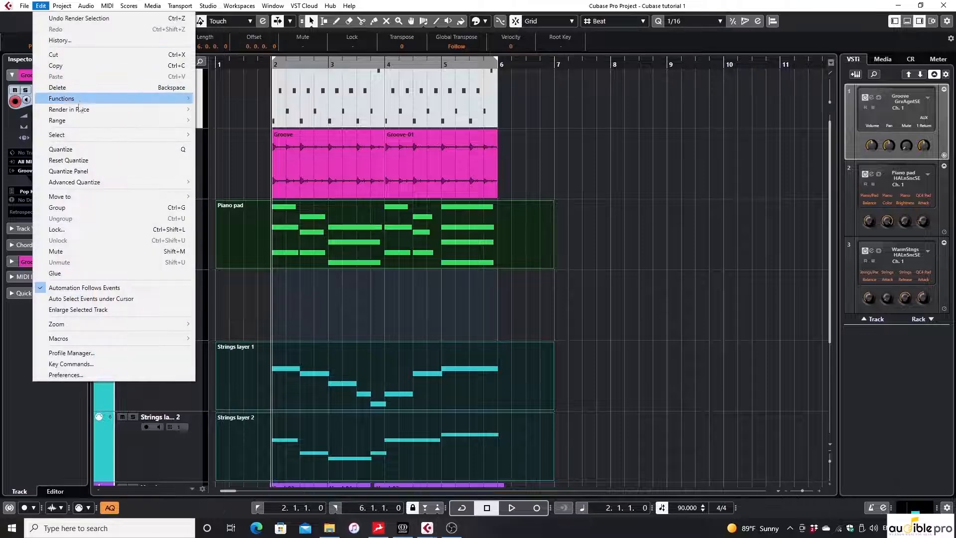
{"action": "mouse_move", "coordinate": [92, 114]}
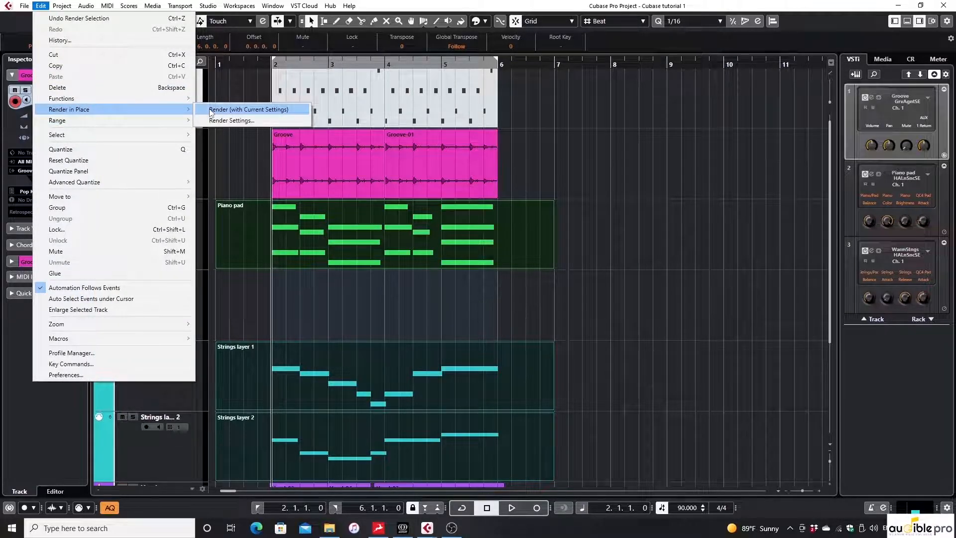
{"action": "left_click", "coordinate": [211, 110]}
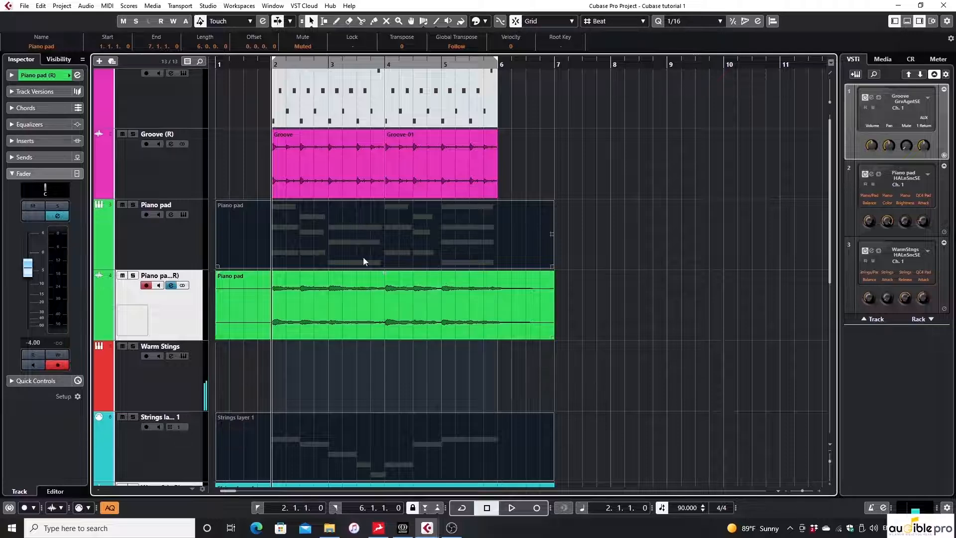
Inspect the rendered piano and strings tracks and play the project from bar 2 to audition them.
{"action": "scroll", "coordinate": [301, 214], "scroll_direction": "down", "scroll_amount": 3}
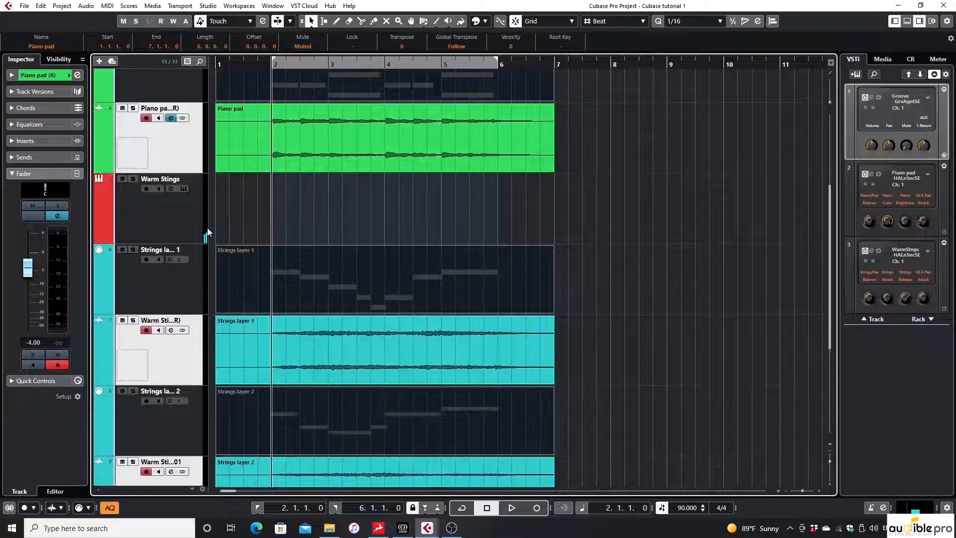
{"action": "scroll", "coordinate": [290, 192], "scroll_direction": "down", "scroll_amount": 3}
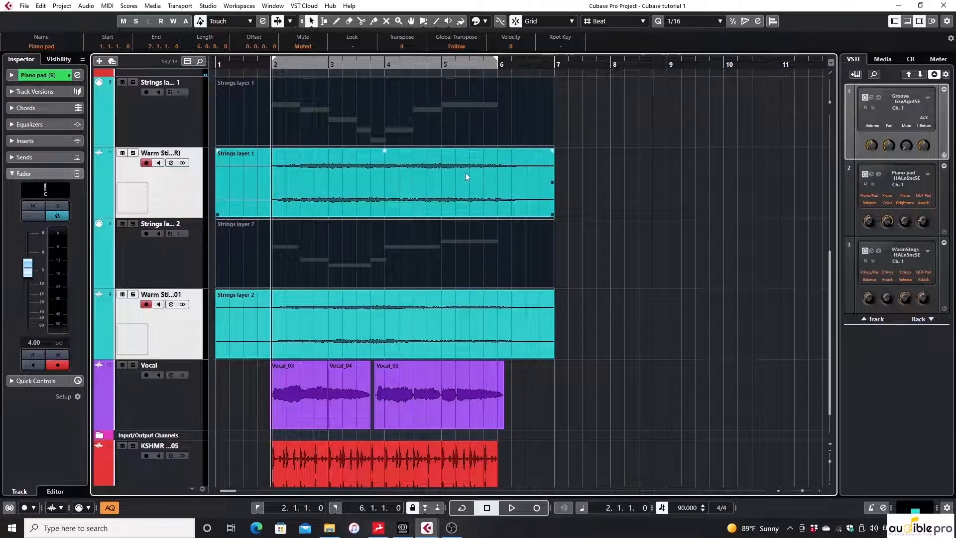
{"action": "scroll", "coordinate": [465, 172], "scroll_direction": "up", "scroll_amount": 3}
{"action": "scroll", "coordinate": [464, 172], "scroll_direction": "down", "scroll_amount": 3}
{"action": "left_click", "coordinate": [658, 180]}
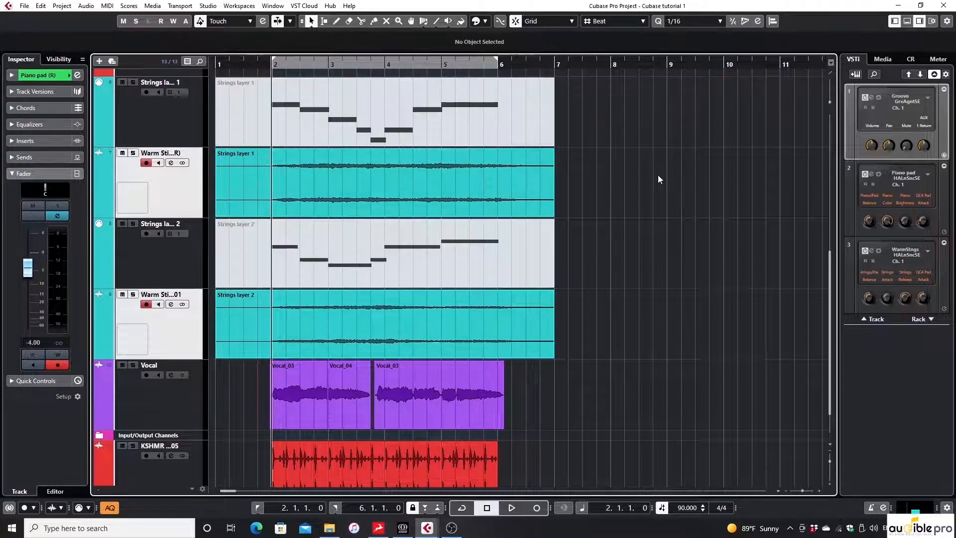
{"action": "key", "text": "space"}
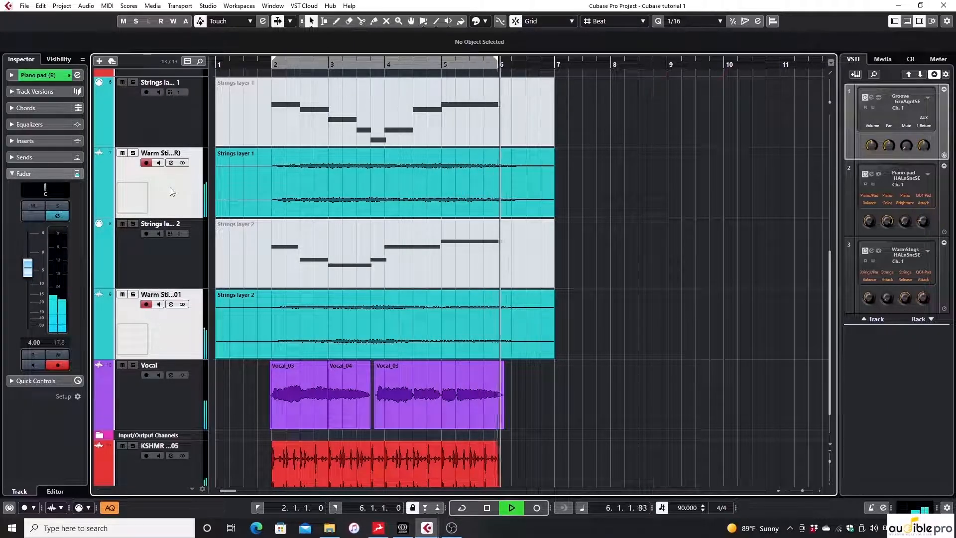
{"action": "key", "text": "space"}
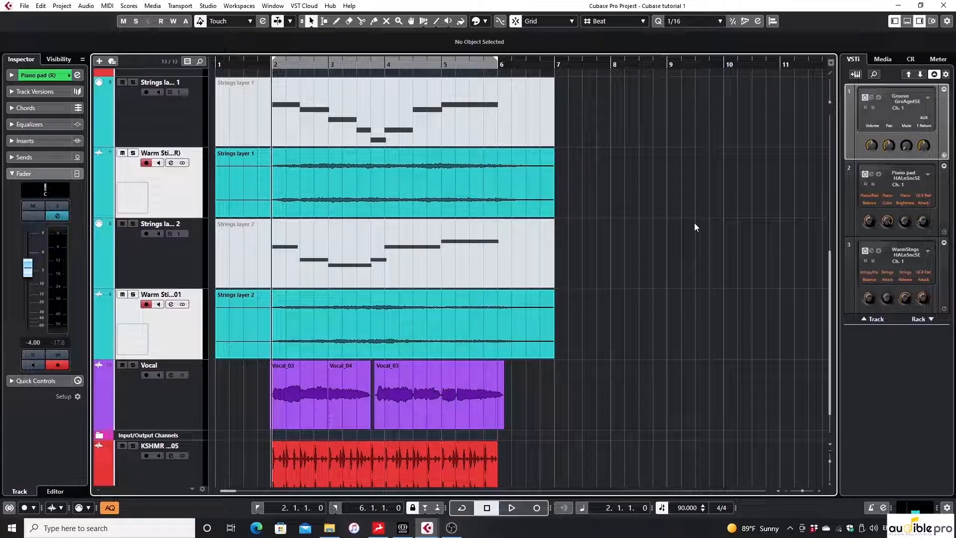
Add one instrument track using HALion Sonic SE with Stereo Out as its audio output, below the existing tracks.
{"action": "left_click", "coordinate": [180, 194]}
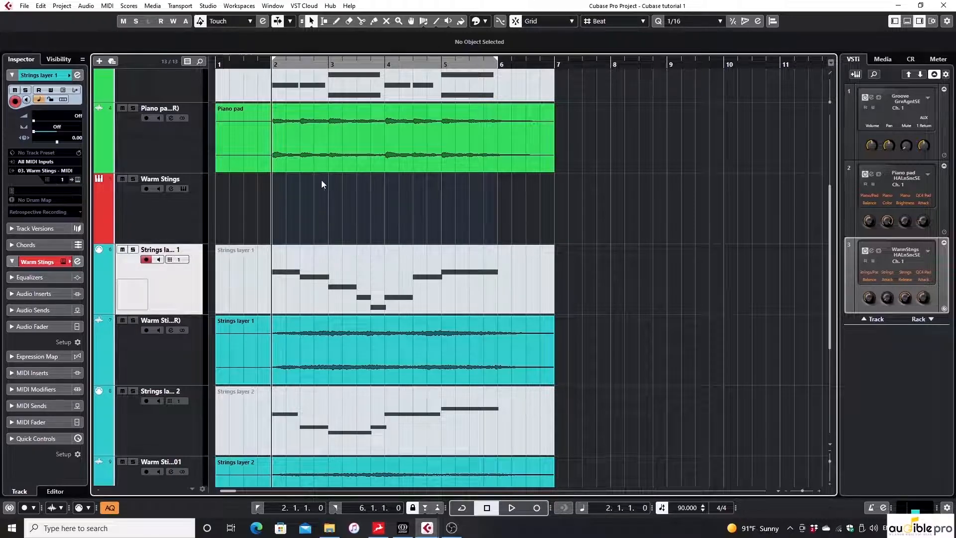
{"action": "scroll", "coordinate": [321, 180], "scroll_direction": "down", "scroll_amount": 3}
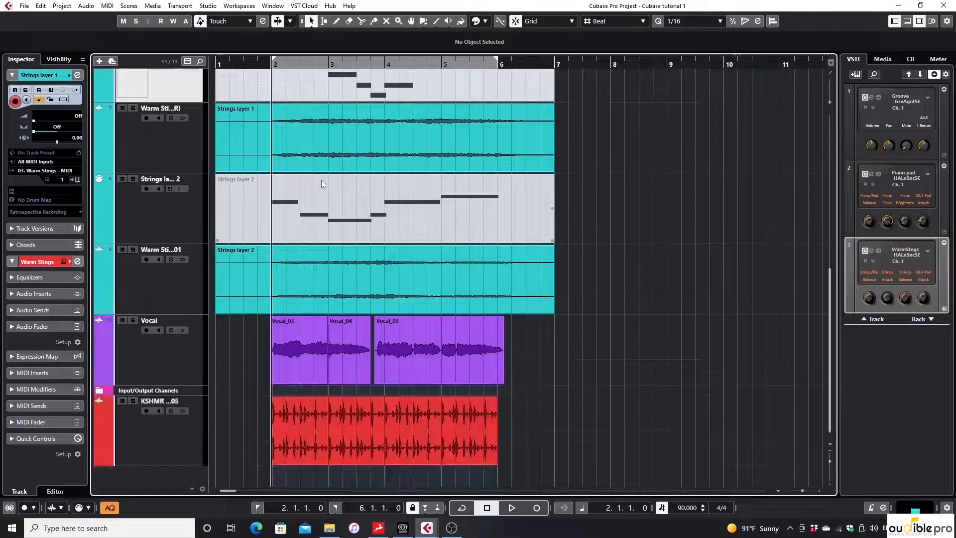
{"action": "right_click", "coordinate": [145, 475]}
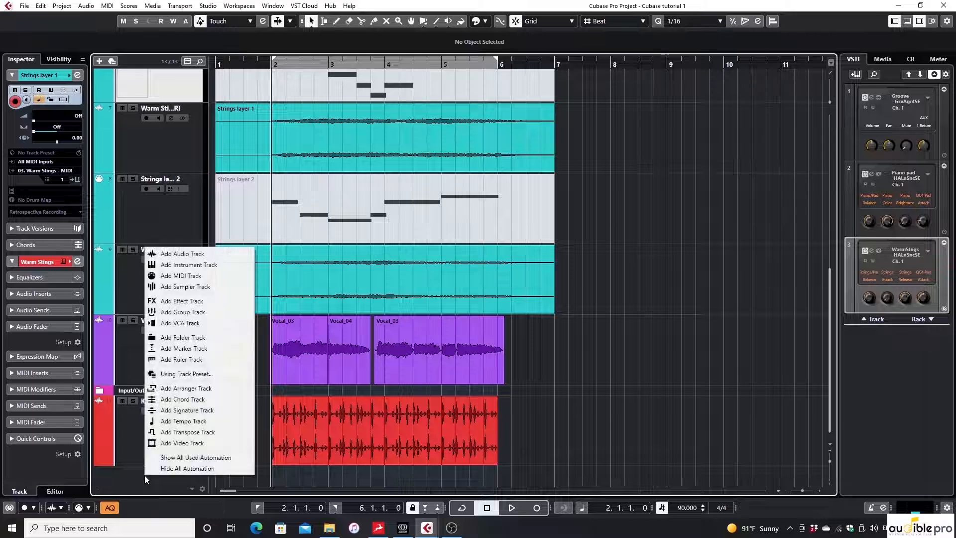
{"action": "left_click", "coordinate": [184, 265]}
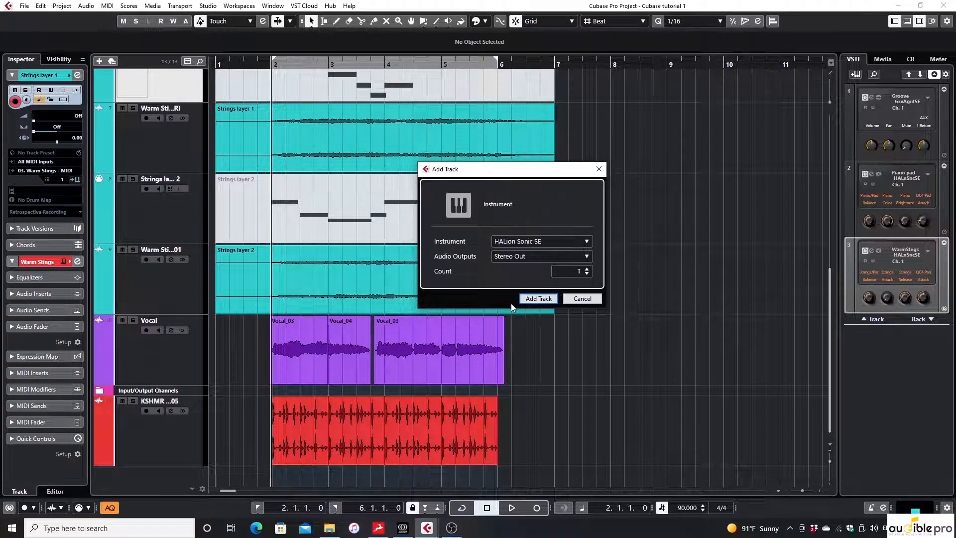
{"action": "left_click", "coordinate": [539, 298]}
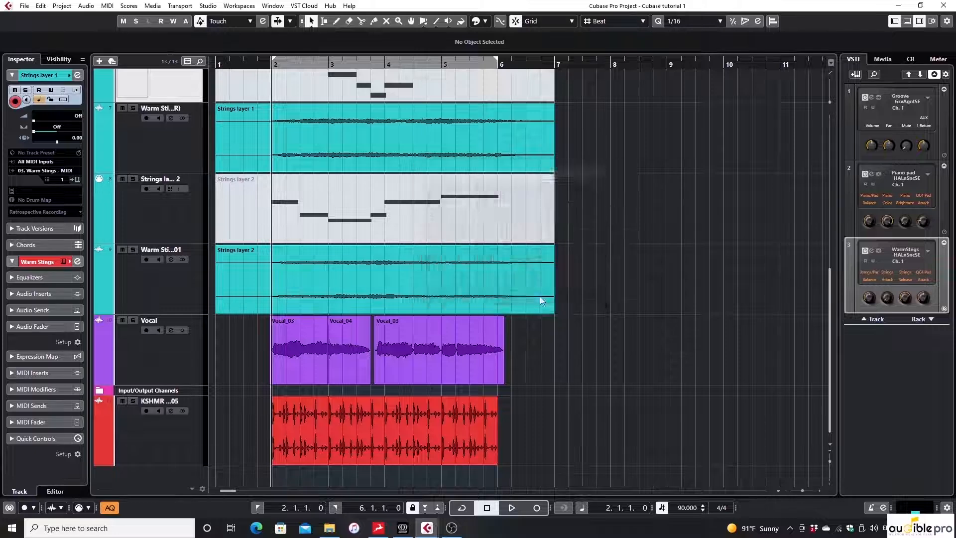
Load Warm Strings & Pad into slot 1 of the new HALion Sonic SE and show the track's MIDI channel choices.
{"action": "scroll", "coordinate": [499, 259], "scroll_direction": "down", "scroll_amount": 2}
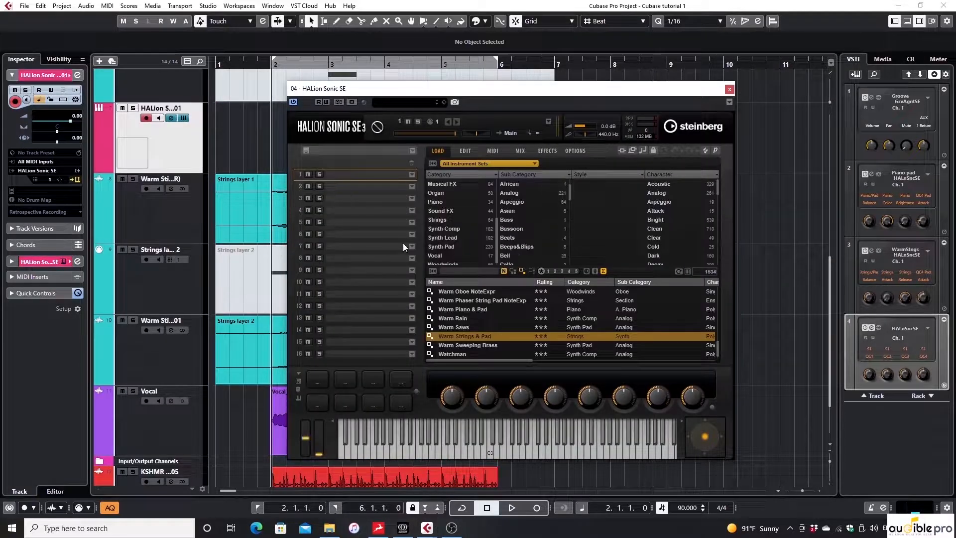
{"action": "scroll", "coordinate": [491, 331], "scroll_direction": "down", "scroll_amount": 2}
{"action": "scroll", "coordinate": [457, 319], "scroll_direction": "up", "scroll_amount": 1}
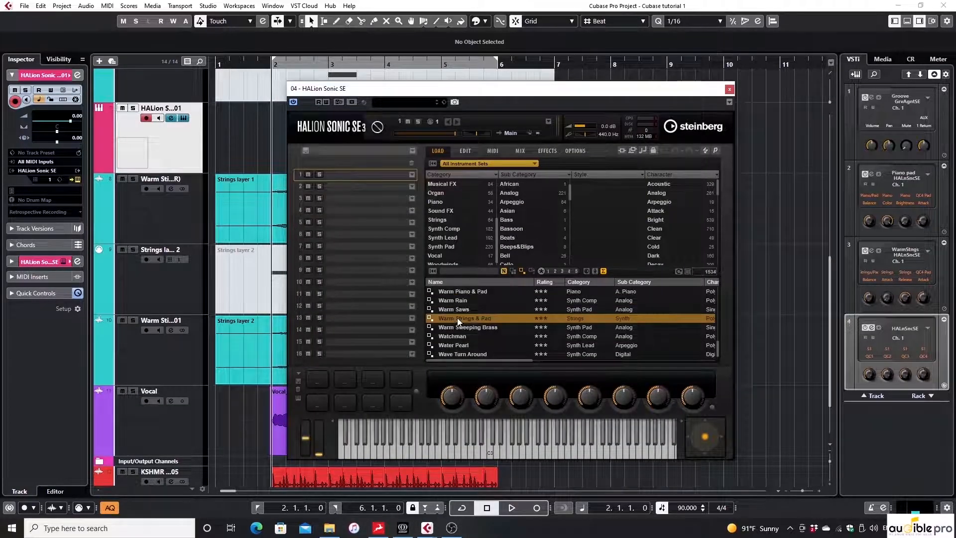
{"action": "double_click", "coordinate": [457, 318]}
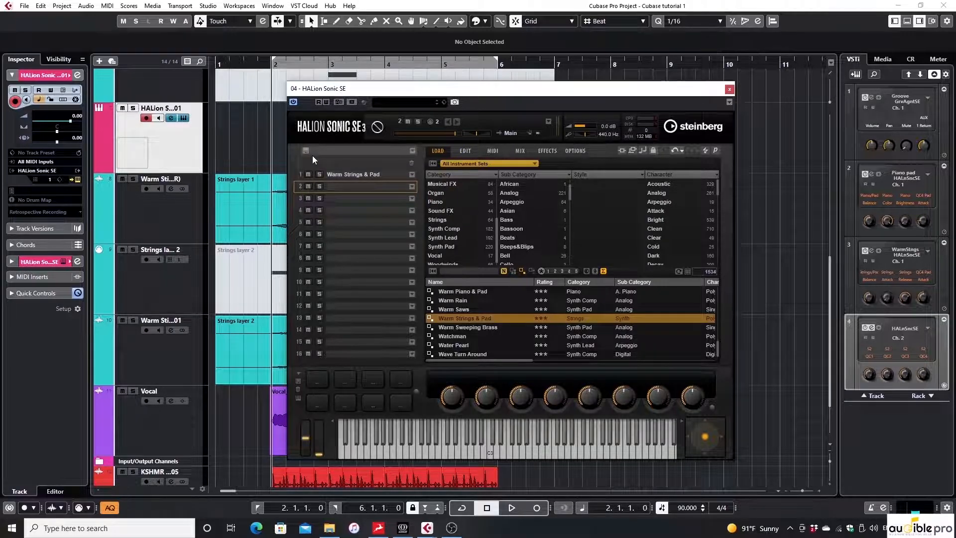
{"action": "left_click_drag", "start_coordinate": [368, 94], "coordinate": [306, 90]}
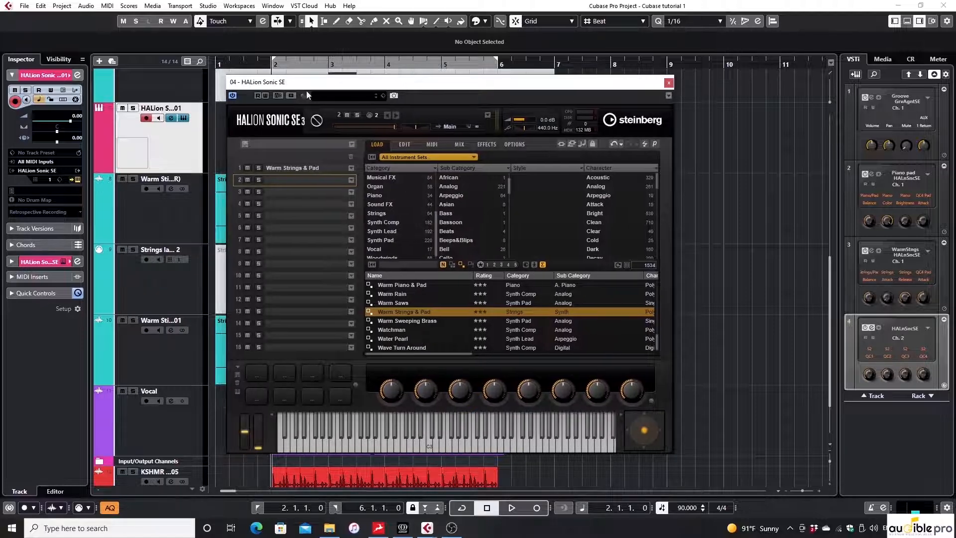
{"action": "left_click", "coordinate": [51, 179]}
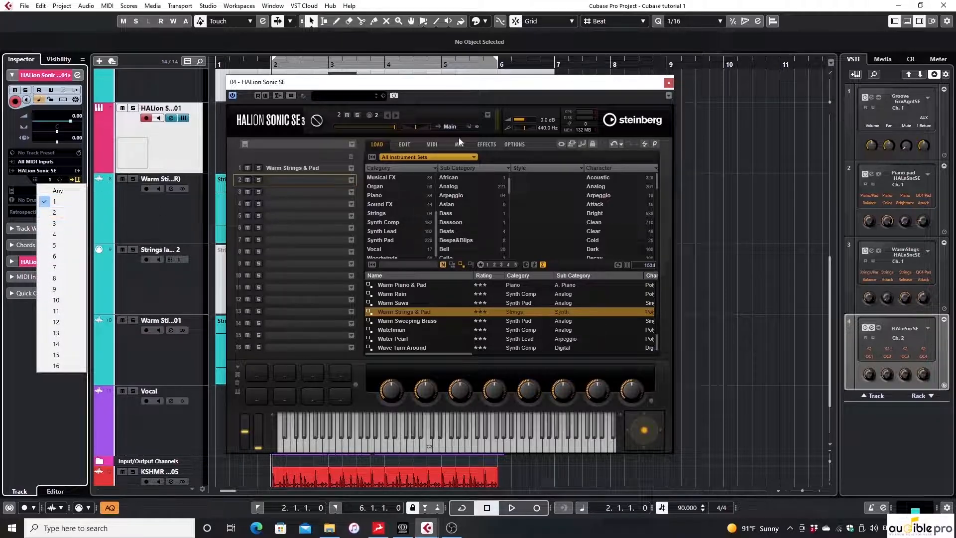
Filter the presets to the Piano category and load SR Live Grand Piano into slot 2.
{"action": "left_click", "coordinate": [284, 182]}
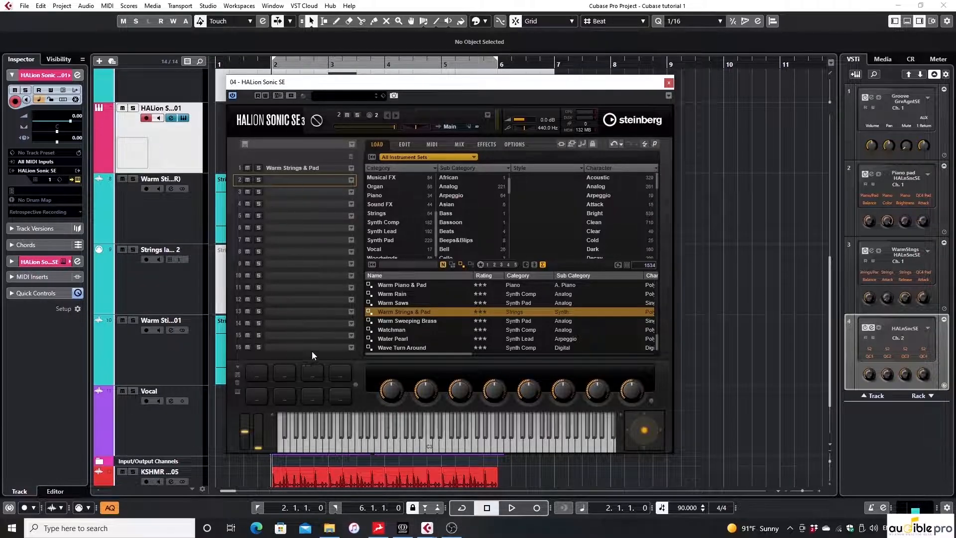
{"action": "left_click", "coordinate": [391, 193]}
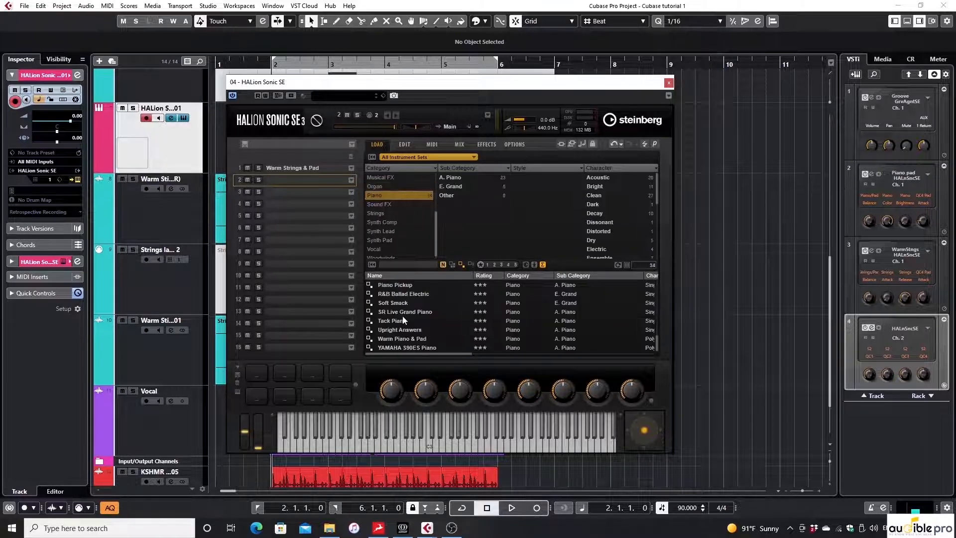
{"action": "double_click", "coordinate": [407, 312]}
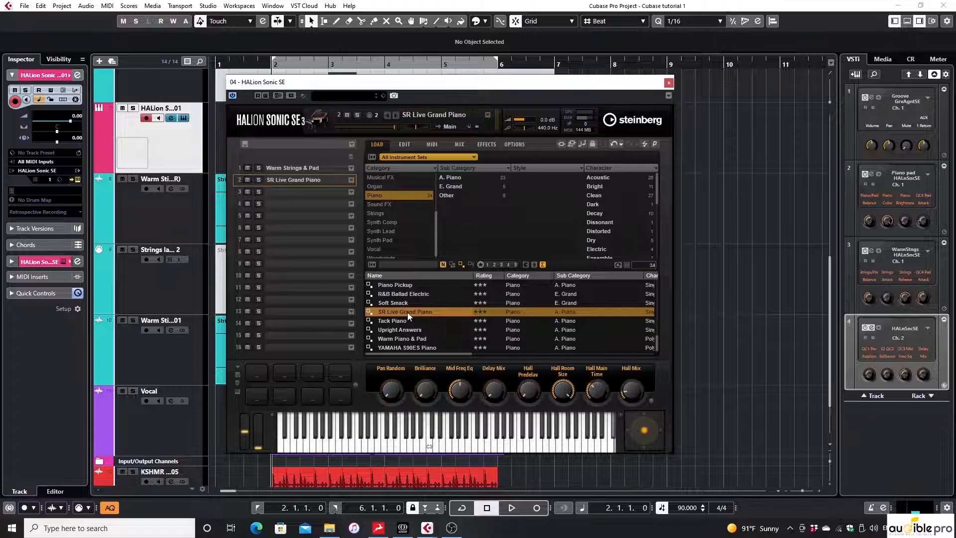
Load Analog Power Brass from the Brass category into slot 3 and move the instrument window aside.
{"action": "left_click", "coordinate": [292, 192]}
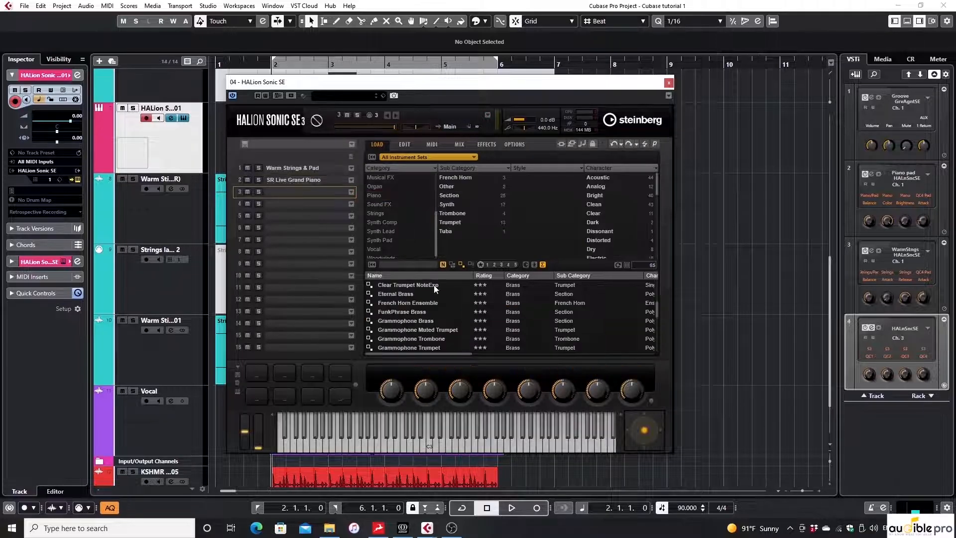
{"action": "scroll", "coordinate": [382, 225], "scroll_direction": "up", "scroll_amount": 3}
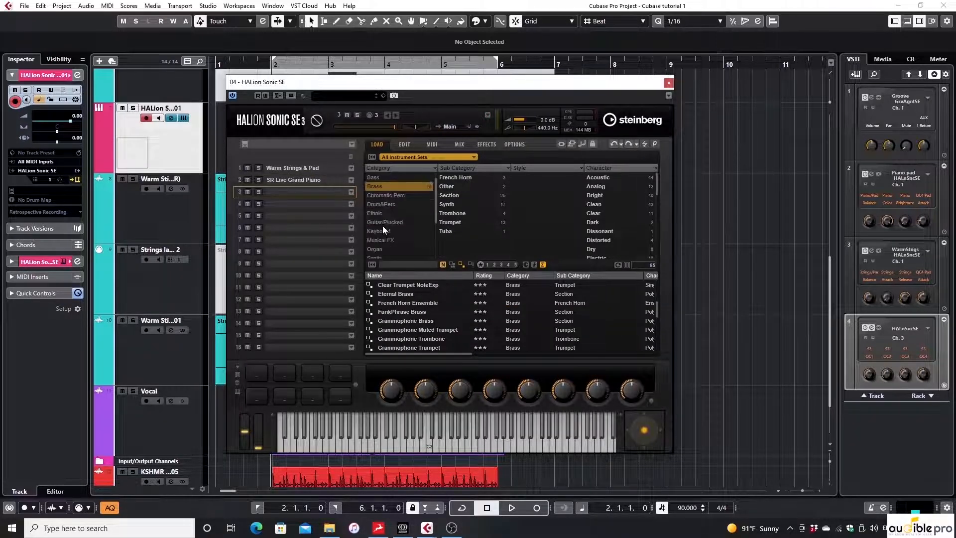
{"action": "left_click", "coordinate": [389, 195]}
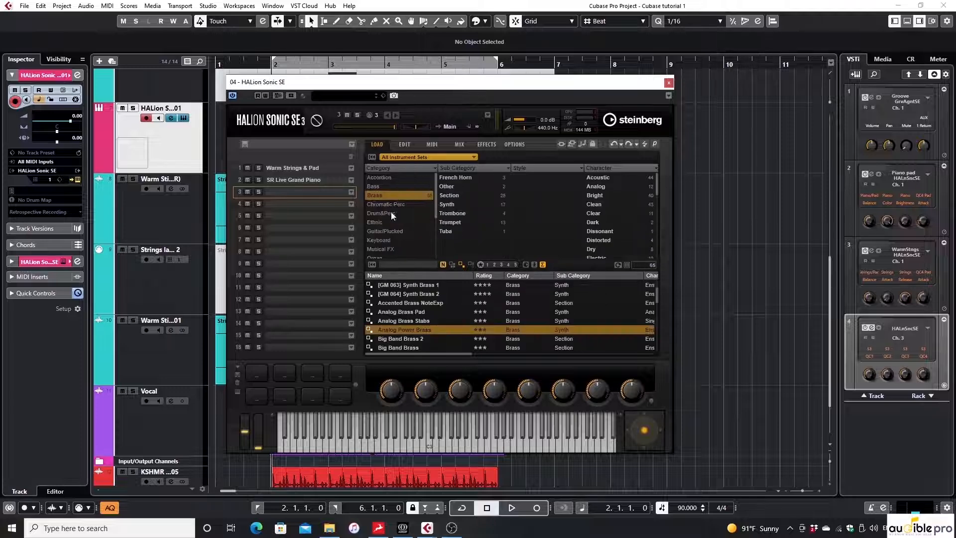
{"action": "scroll", "coordinate": [427, 340], "scroll_direction": "down", "scroll_amount": 1}
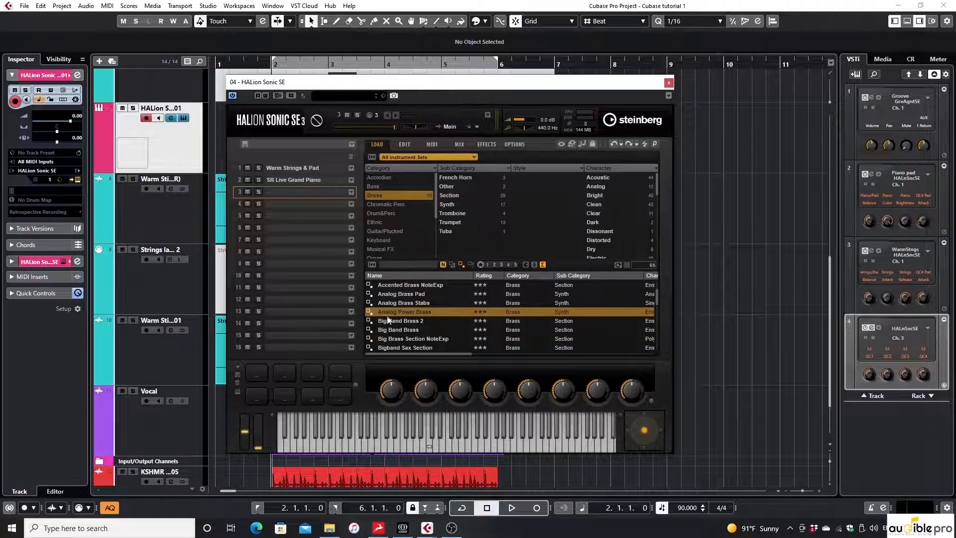
{"action": "double_click", "coordinate": [422, 315]}
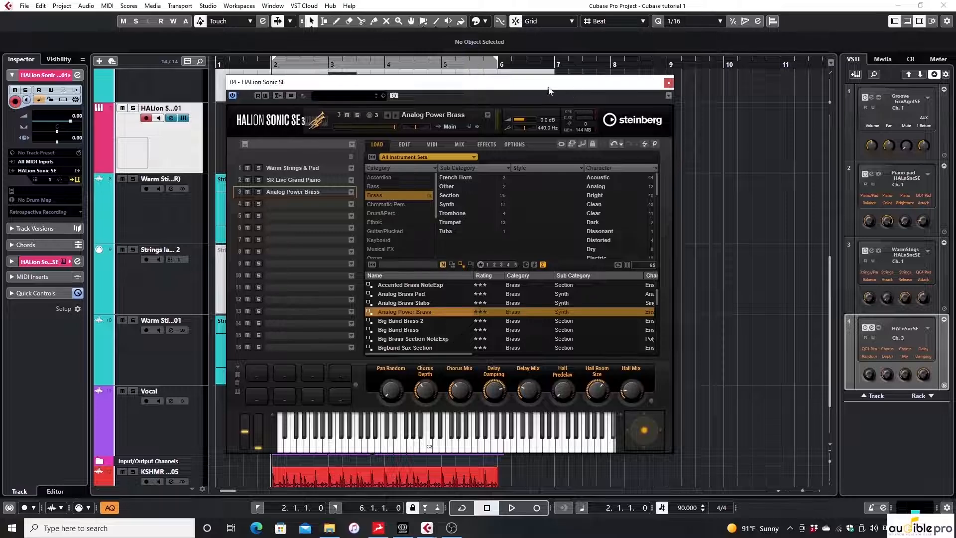
{"action": "left_click_drag", "start_coordinate": [548, 88], "coordinate": [930, 87]}
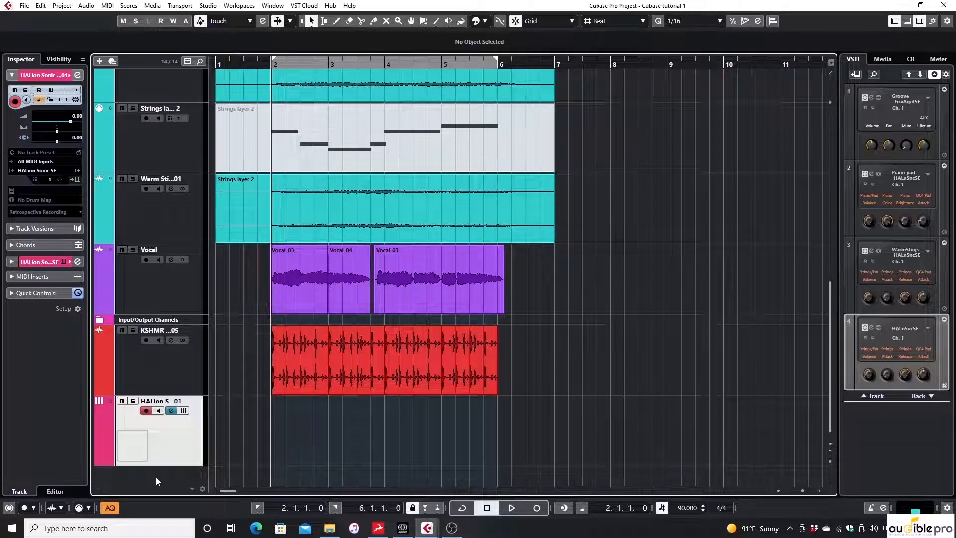
Add one MIDI track named Test MIDI below the new HALion Sonic SE track.
{"action": "right_click", "coordinate": [156, 477]}
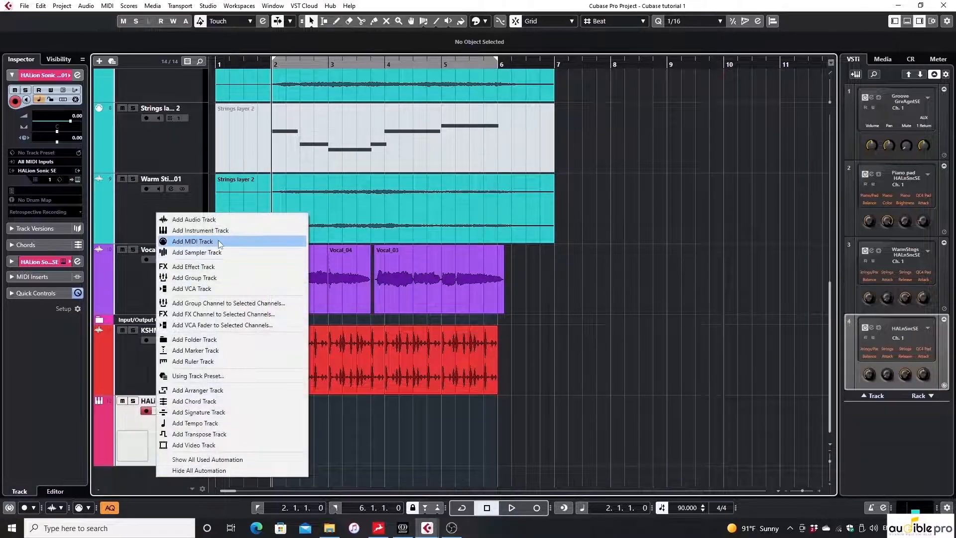
{"action": "left_click", "coordinate": [220, 244]}
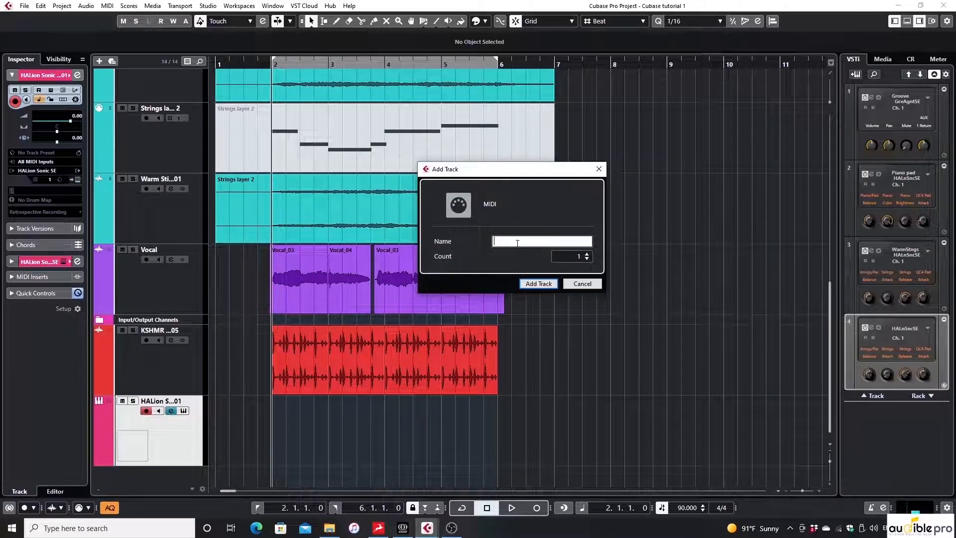
{"action": "type", "text": "Test MID"}
{"action": "key", "text": "Return"}
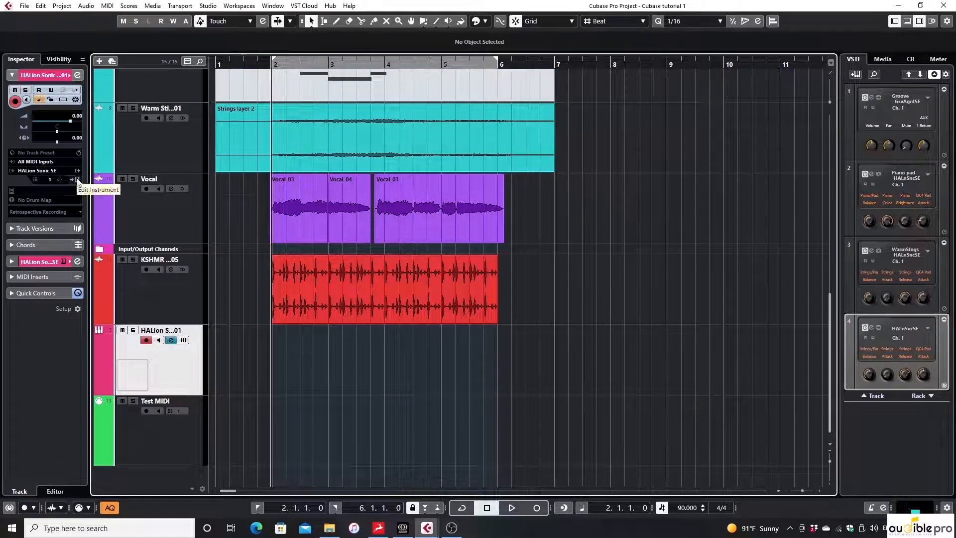
Show the HALion Sonic SE editor and switch the Test MIDI track's MIDI channel to 2 and finally to 3.
{"action": "left_click", "coordinate": [77, 180]}
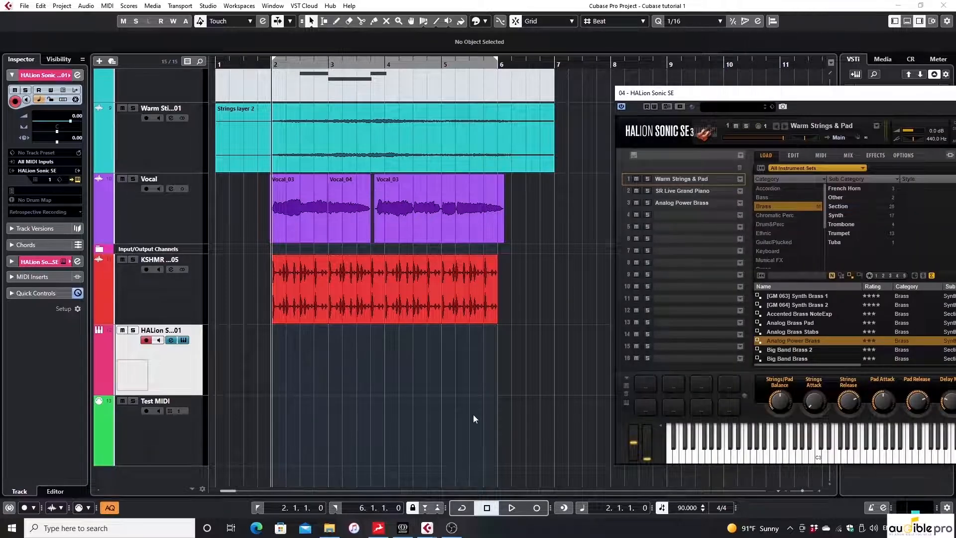
{"action": "left_click", "coordinate": [172, 442]}
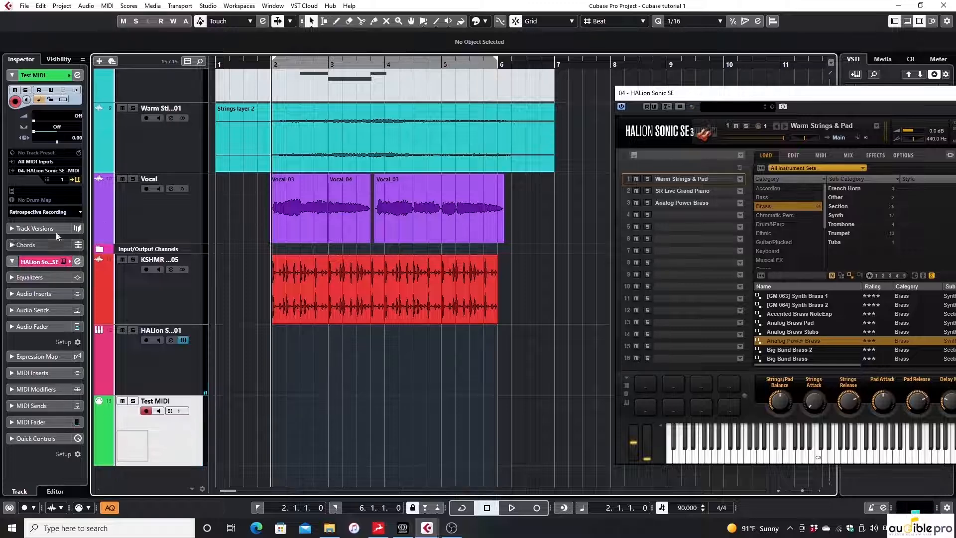
{"action": "left_click", "coordinate": [61, 180]}
{"action": "left_click", "coordinate": [71, 212]}
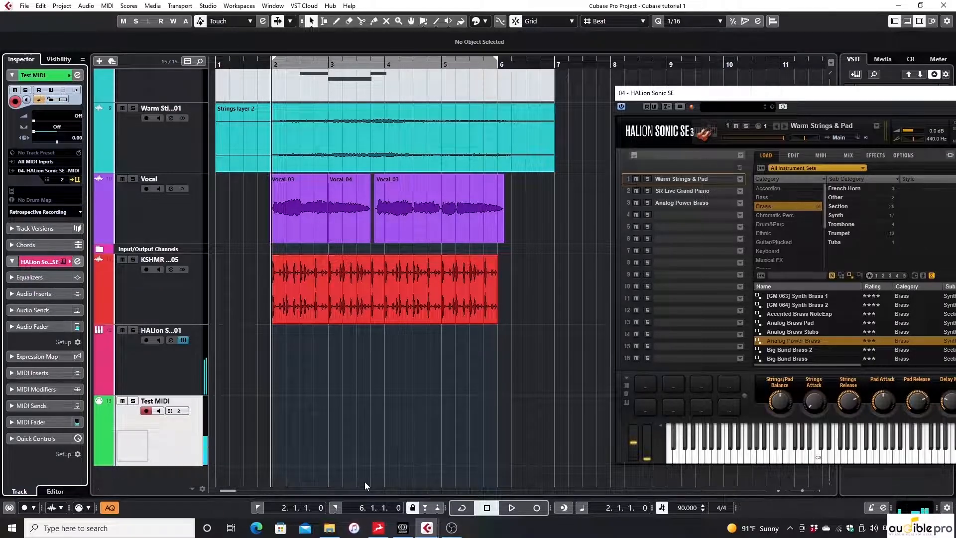
{"action": "left_click", "coordinate": [64, 181]}
{"action": "left_click", "coordinate": [76, 221]}
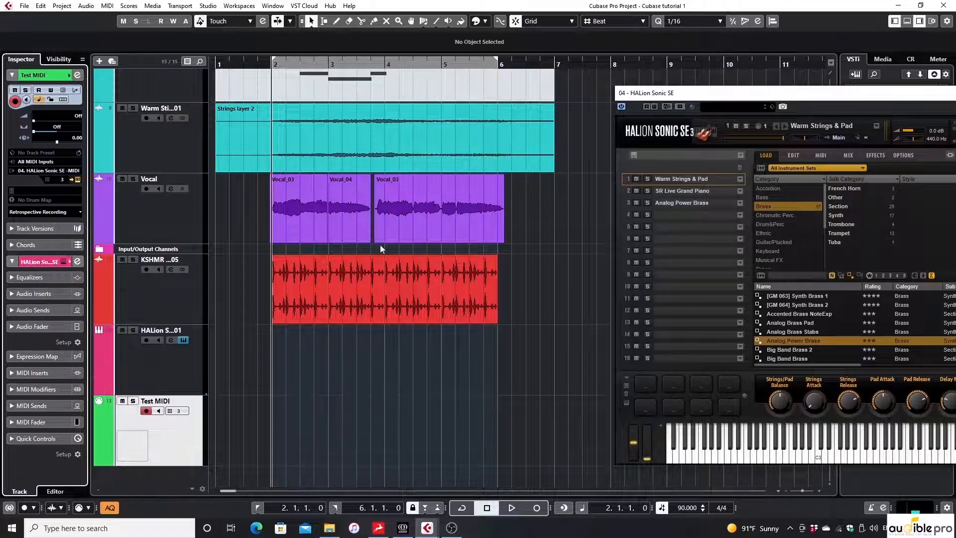